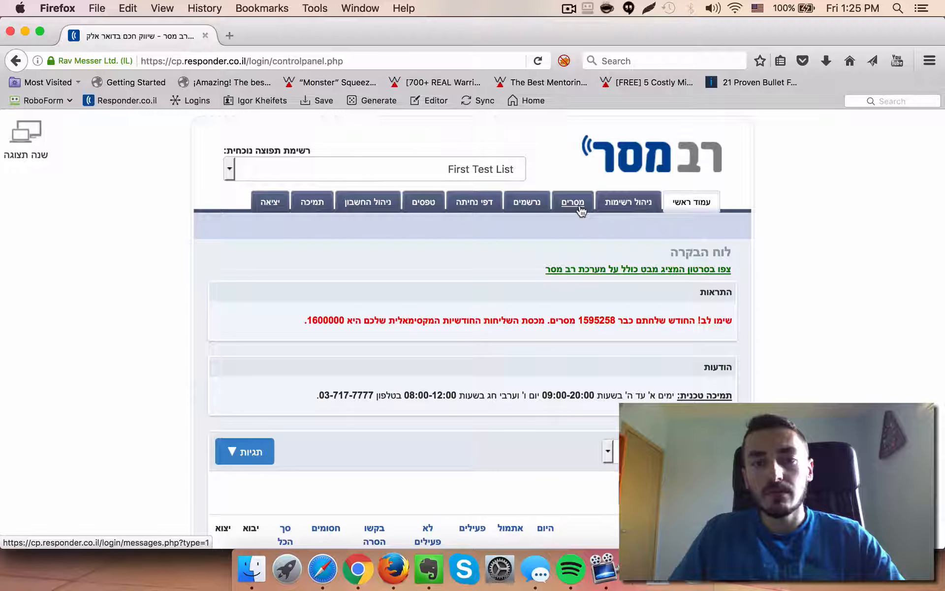
Open the messages section and switch the current list to Podcast
{"action": "left_click", "coordinate": [580, 209]}
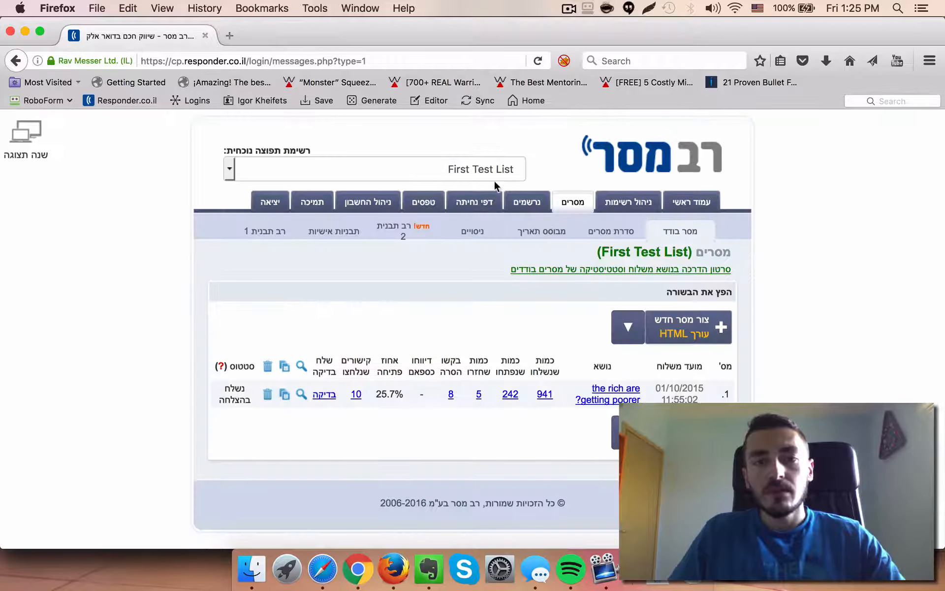
{"action": "left_click", "coordinate": [487, 169]}
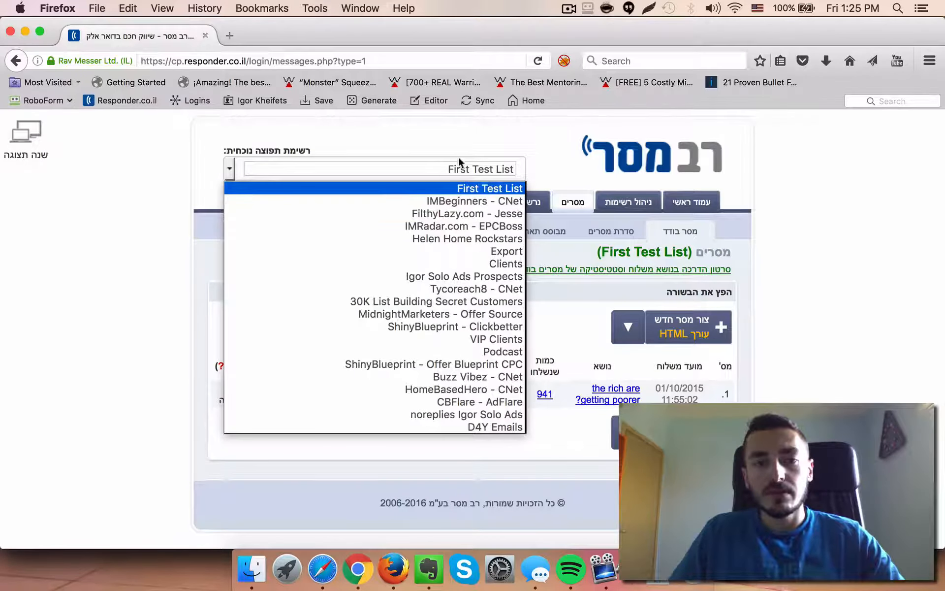
{"action": "left_click", "coordinate": [479, 351]}
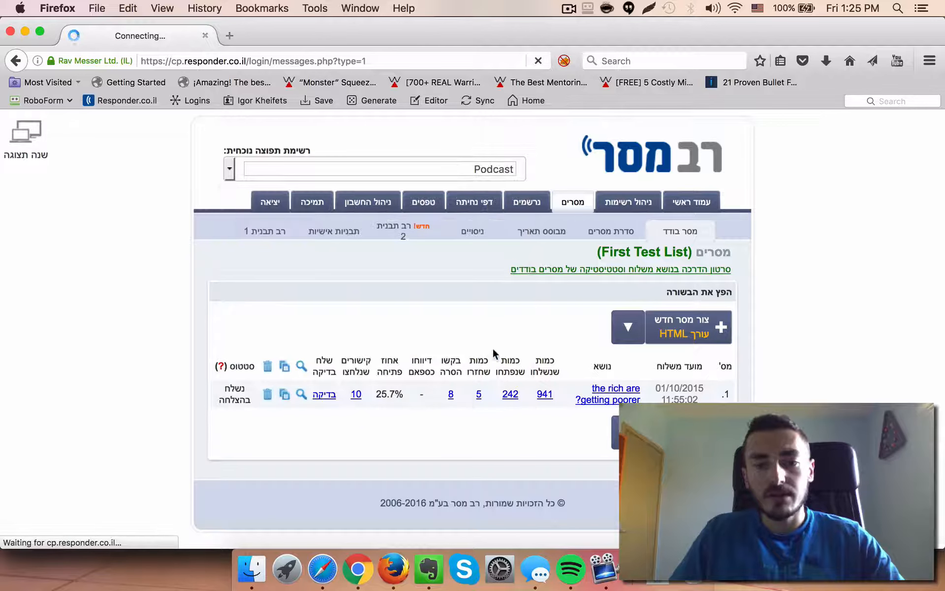
Preview the message 'The UnEmployed Millionaire with Matt Morris', copy its whole body text, and close the preview tab
{"action": "scroll", "coordinate": [492, 347], "scroll_direction": "down", "scroll_amount": 3}
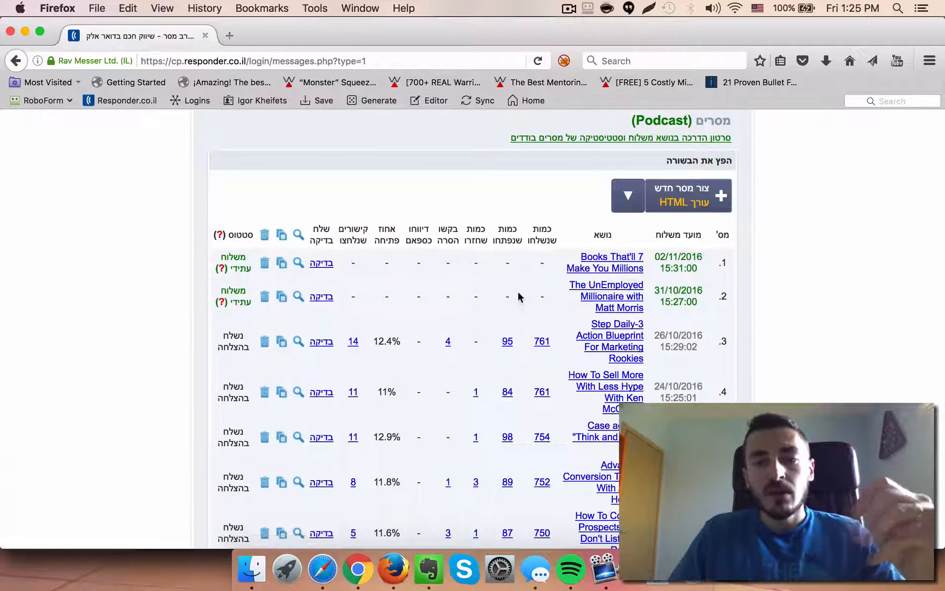
{"action": "scroll", "coordinate": [518, 291], "scroll_direction": "down", "scroll_amount": 2}
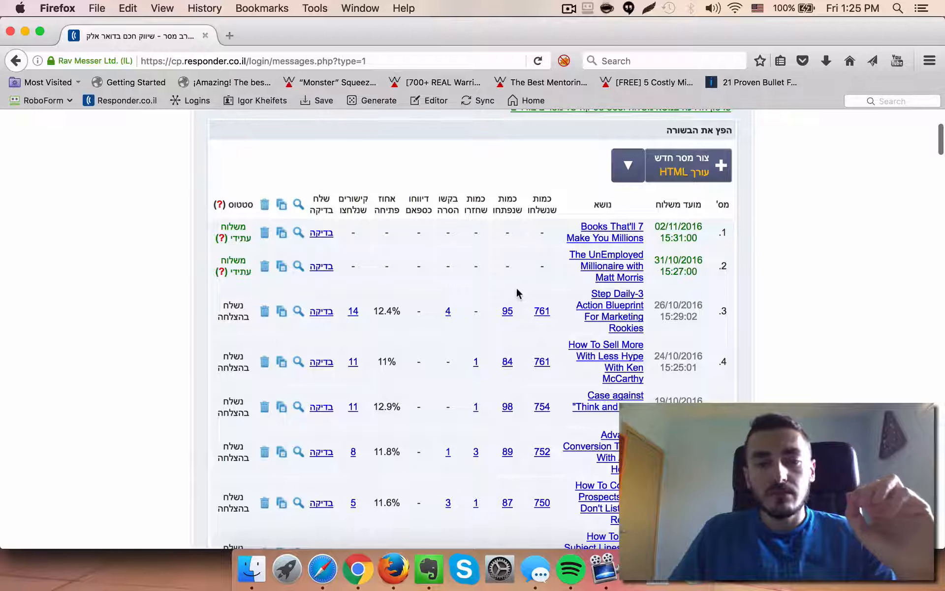
{"action": "scroll", "coordinate": [511, 278], "scroll_direction": "down", "scroll_amount": 3}
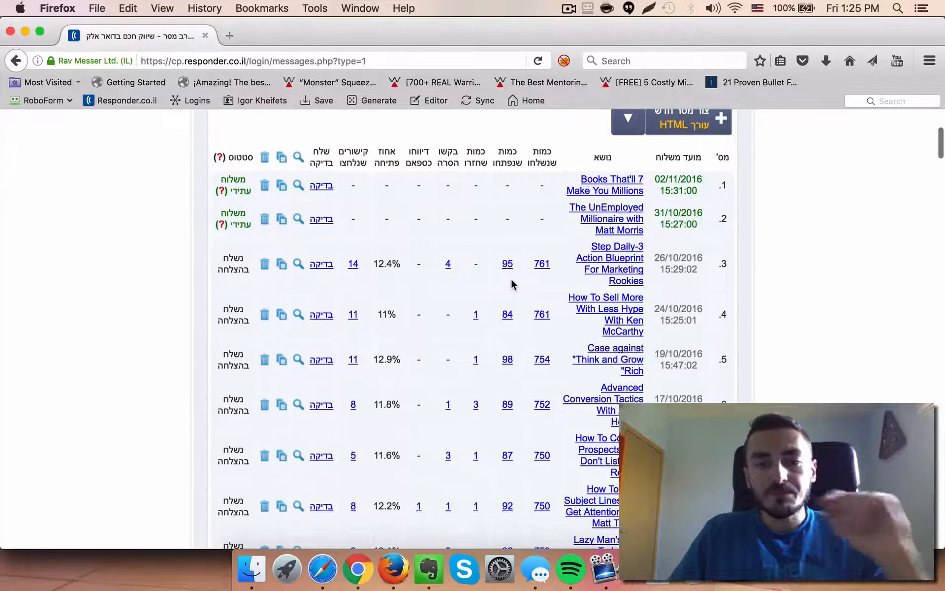
{"action": "left_click", "coordinate": [315, 218]}
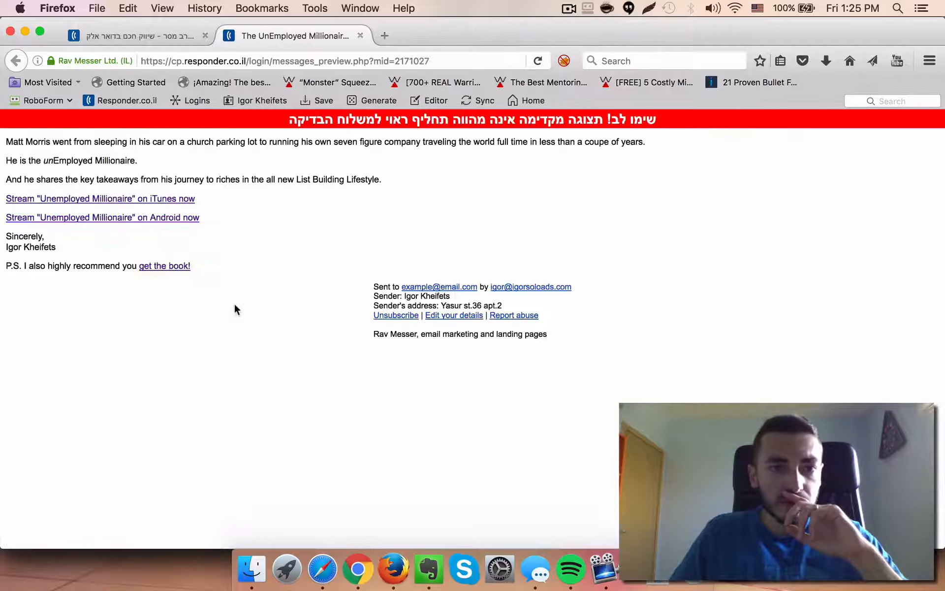
{"action": "left_click_drag", "start_coordinate": [200, 265], "coordinate": [3, 142]}
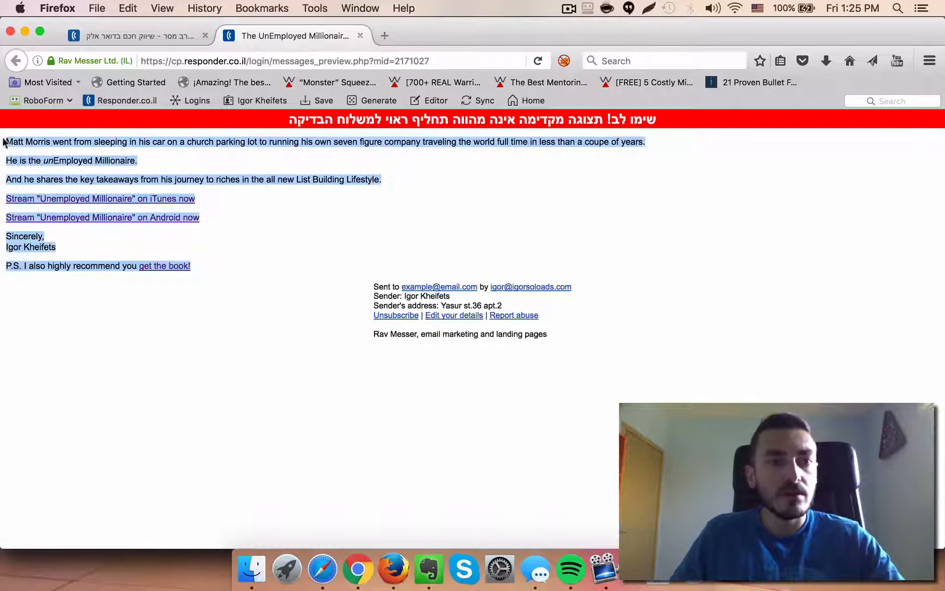
{"action": "left_click", "coordinate": [361, 36]}
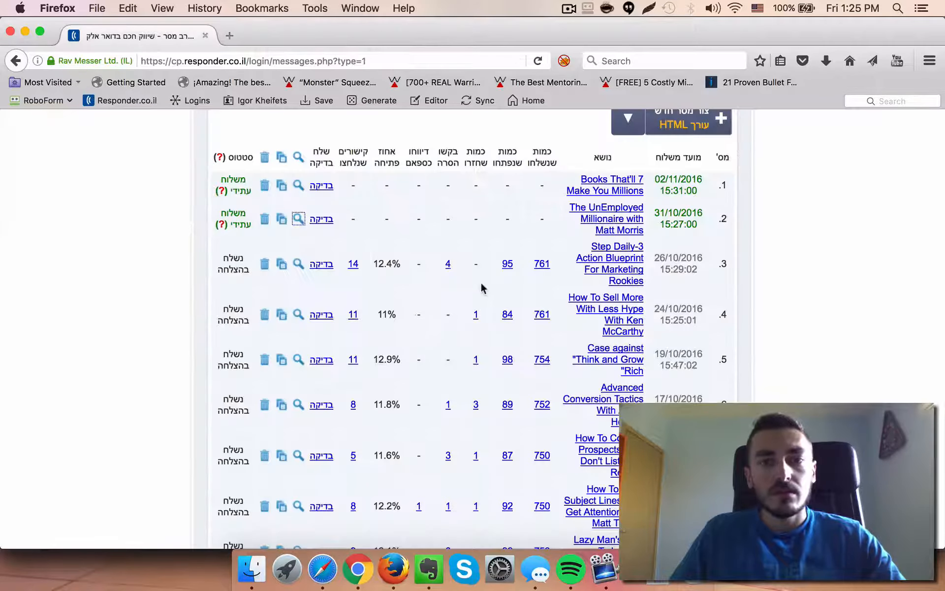
{"action": "scroll", "coordinate": [481, 238], "scroll_direction": "up", "scroll_amount": 4}
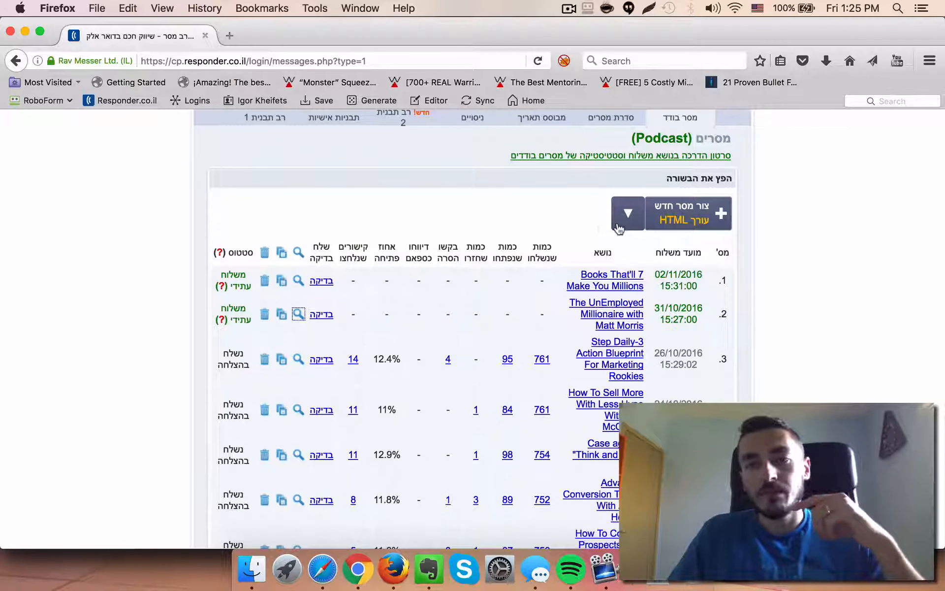
{"action": "left_click", "coordinate": [619, 228]}
{"action": "left_click", "coordinate": [624, 266]}
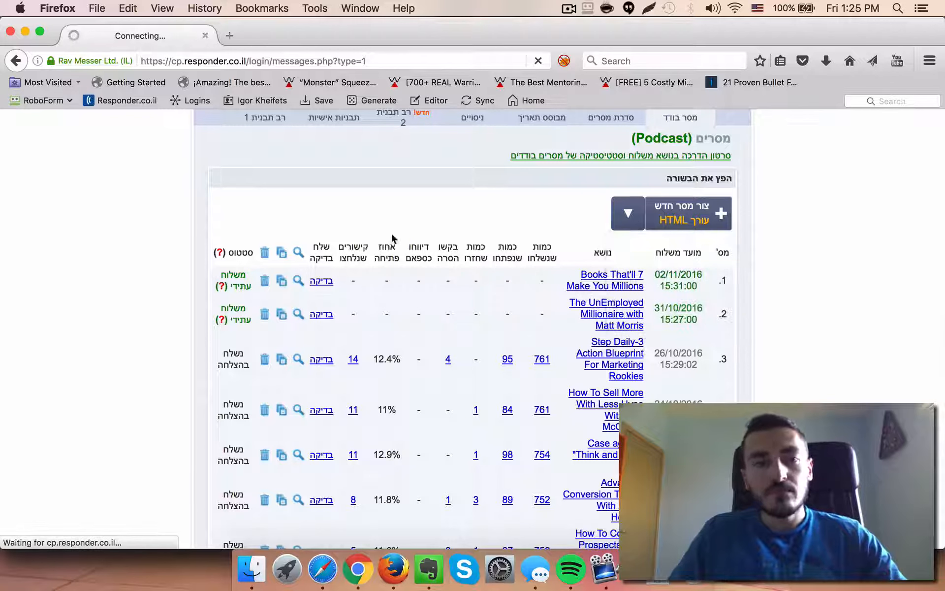
Switch to Chrome and open the IKS Episode Plan spreadsheet, browsing the episode list
{"action": "left_click", "coordinate": [348, 586]}
{"action": "left_click", "coordinate": [411, 33]}
{"action": "type", "text": "epi"}
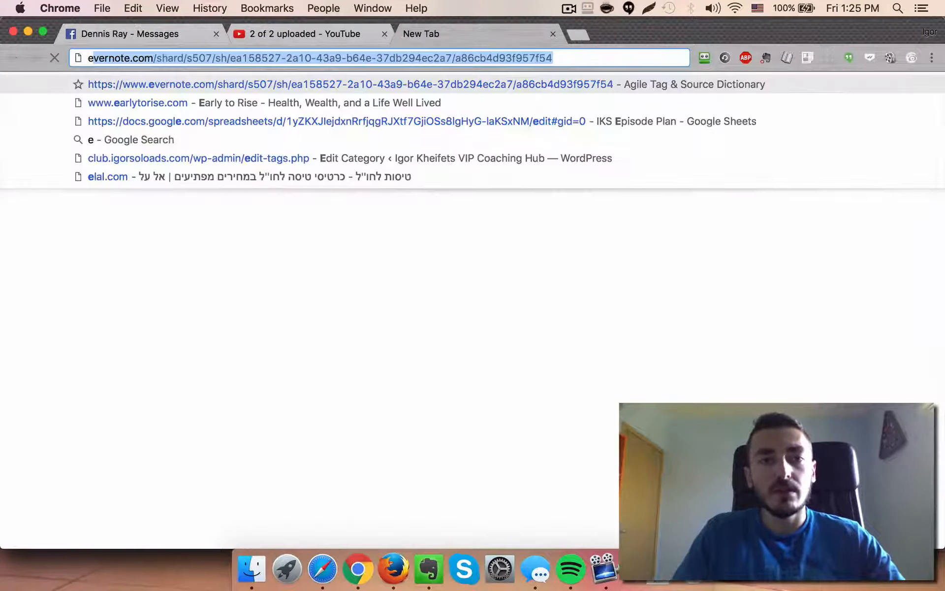
{"action": "key", "text": "Down"}
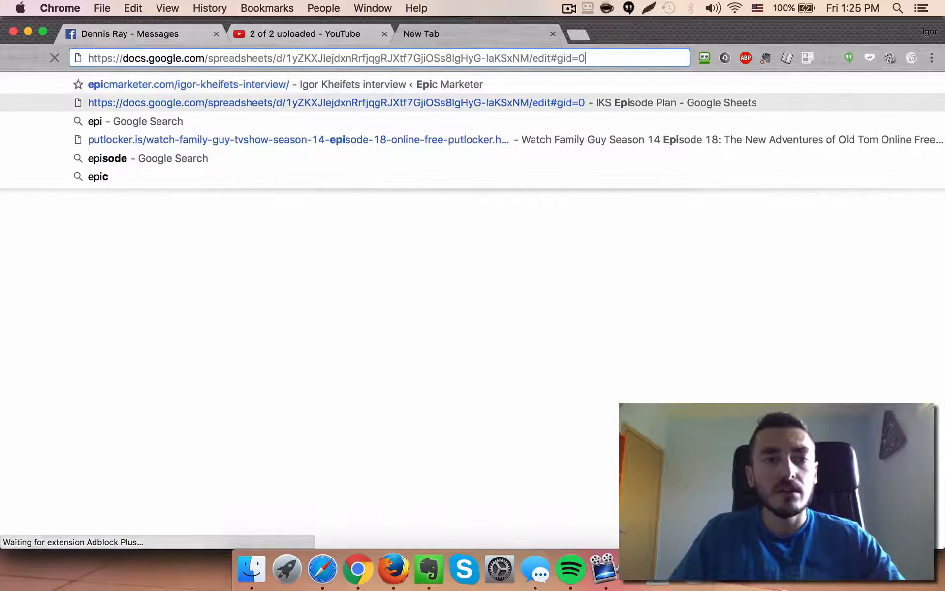
{"action": "key", "text": "Return"}
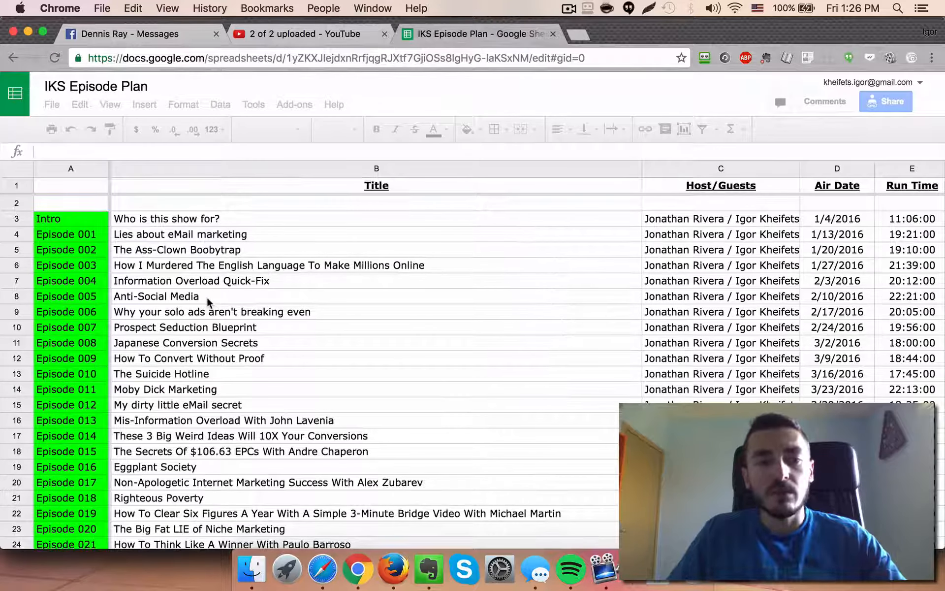
{"action": "scroll", "coordinate": [205, 309], "scroll_direction": "down", "scroll_amount": 10}
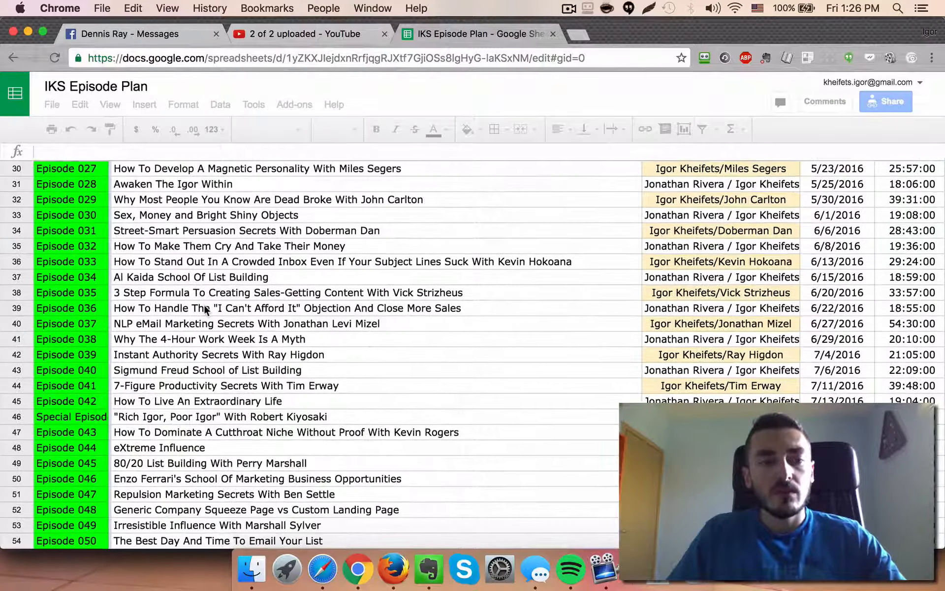
{"action": "scroll", "coordinate": [171, 404], "scroll_direction": "down", "scroll_amount": 18}
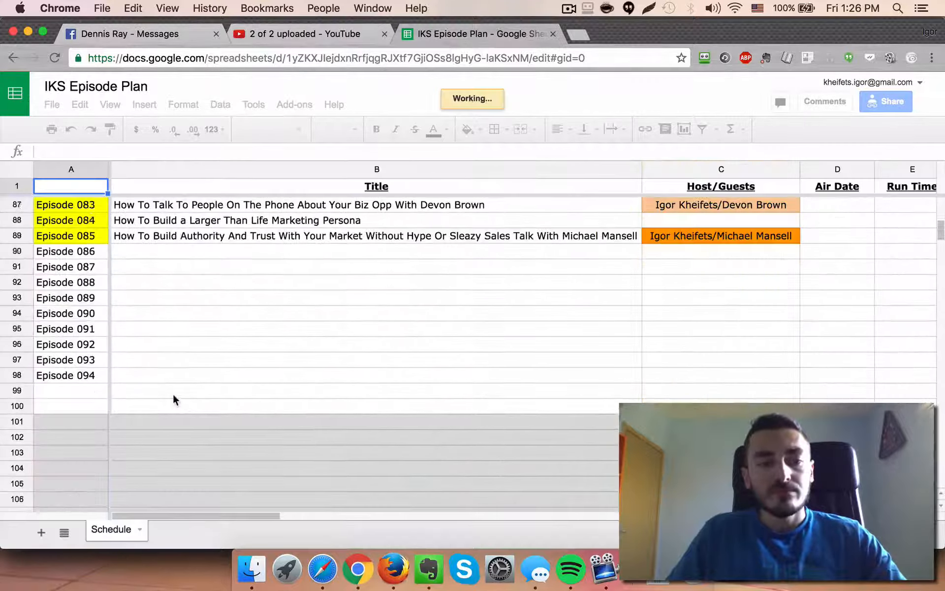
{"action": "scroll", "coordinate": [174, 397], "scroll_direction": "up", "scroll_amount": 5}
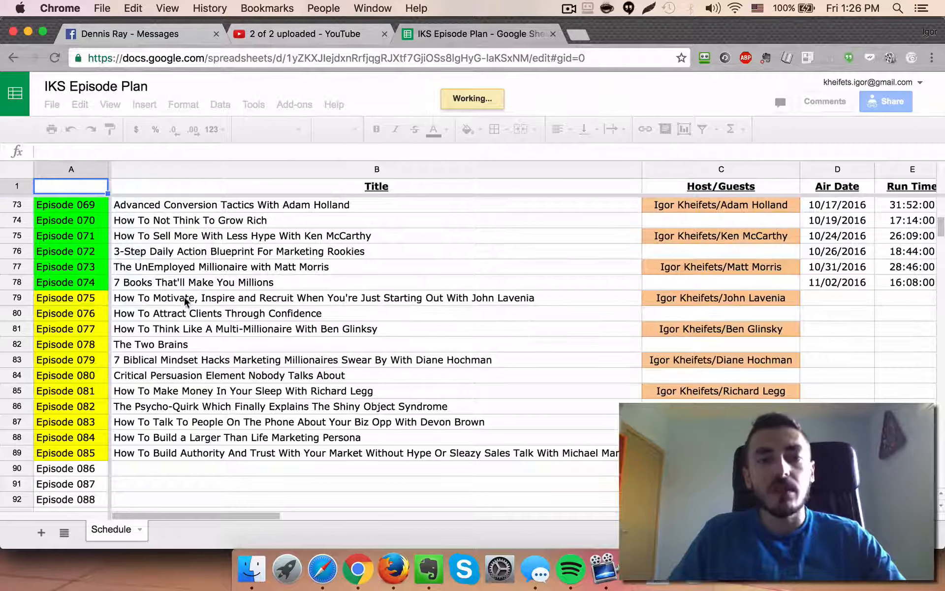
Return to Firefox and start a new Podcast message with the HTML editor
{"action": "key", "text": "super+Tab"}
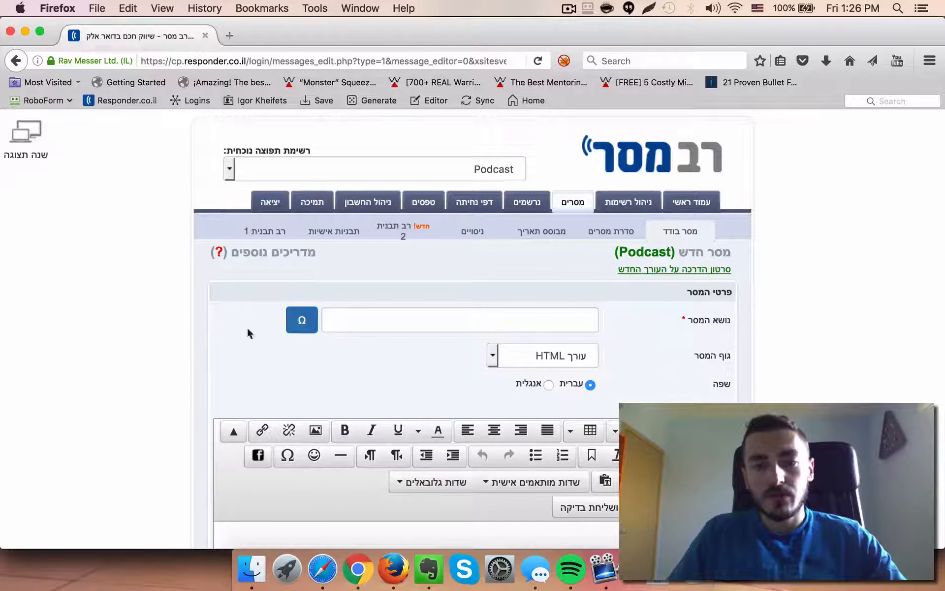
{"action": "scroll", "coordinate": [153, 320], "scroll_direction": "down", "scroll_amount": 4}
{"action": "scroll", "coordinate": [167, 312], "scroll_direction": "up", "scroll_amount": 1}
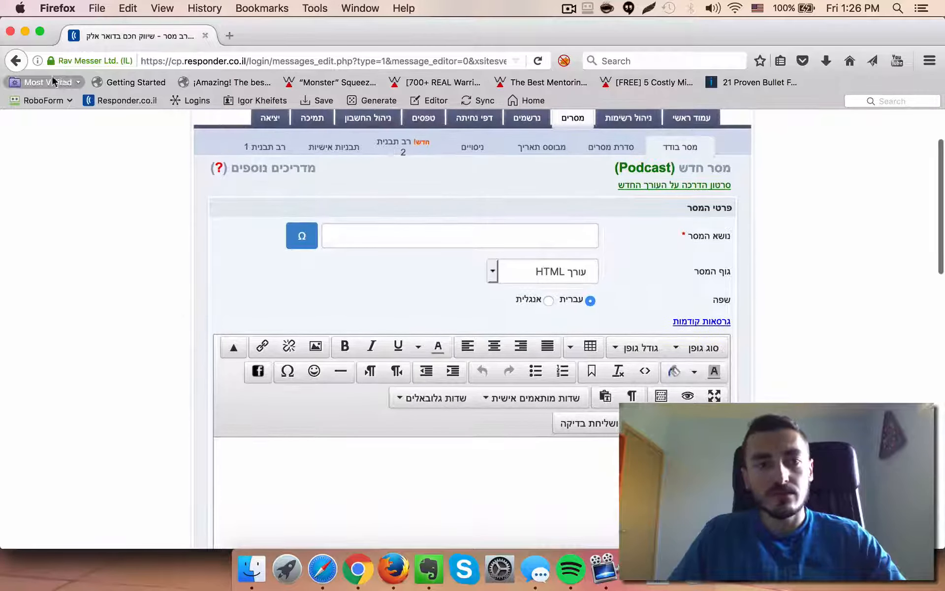
{"action": "left_click", "coordinate": [16, 61]}
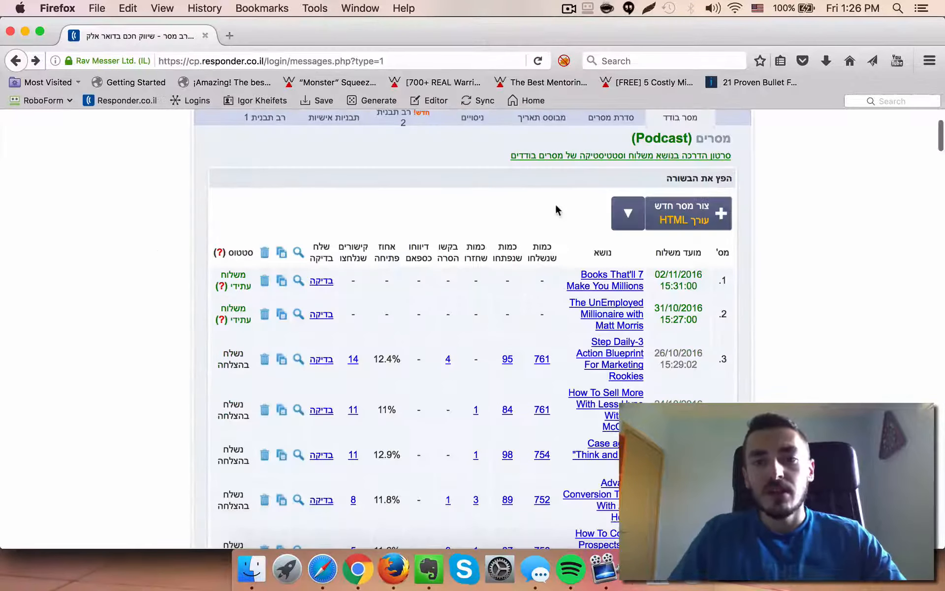
{"action": "left_click", "coordinate": [628, 224]}
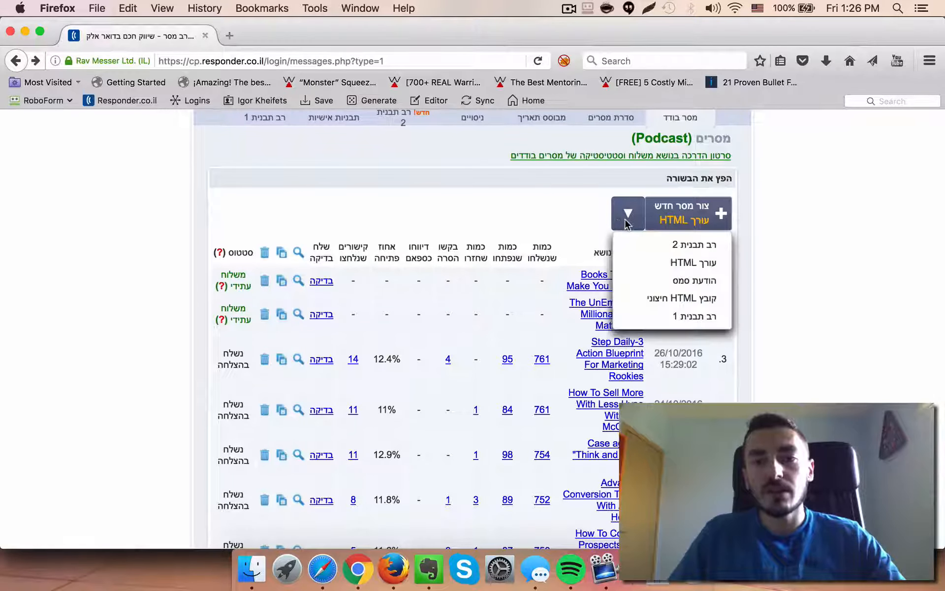
{"action": "left_click", "coordinate": [660, 266]}
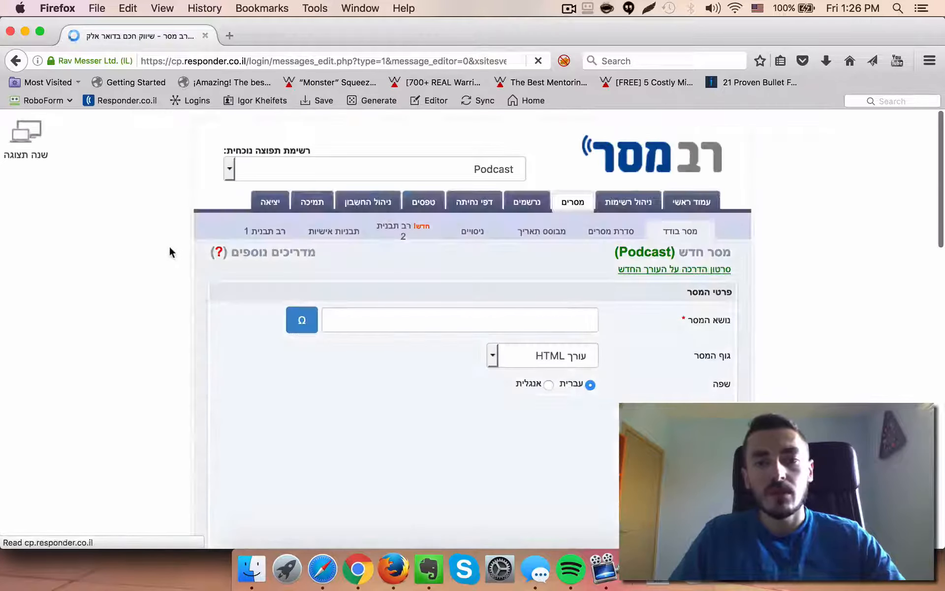
Set the message language to English
{"action": "scroll", "coordinate": [170, 247], "scroll_direction": "down", "scroll_amount": 4}
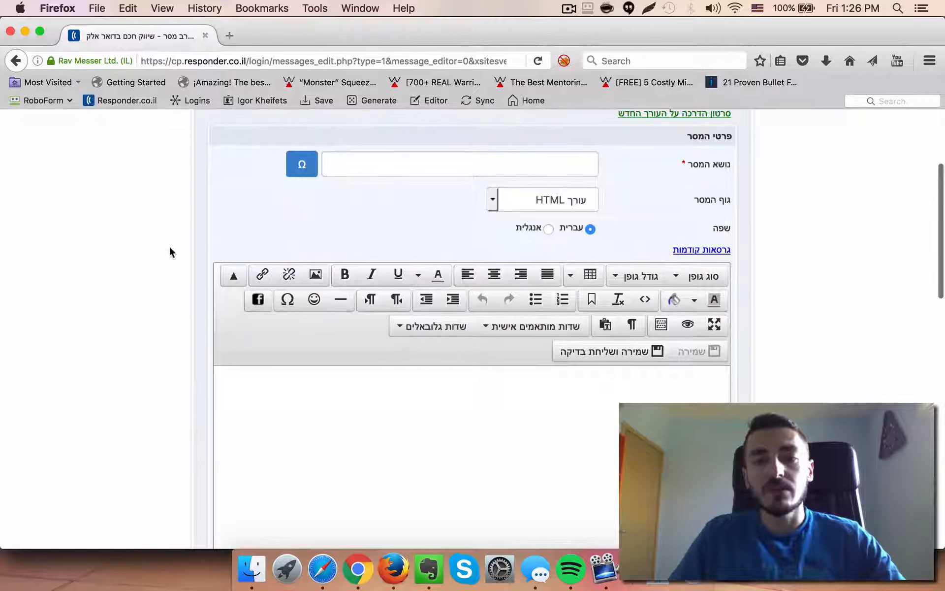
{"action": "left_click", "coordinate": [549, 229]}
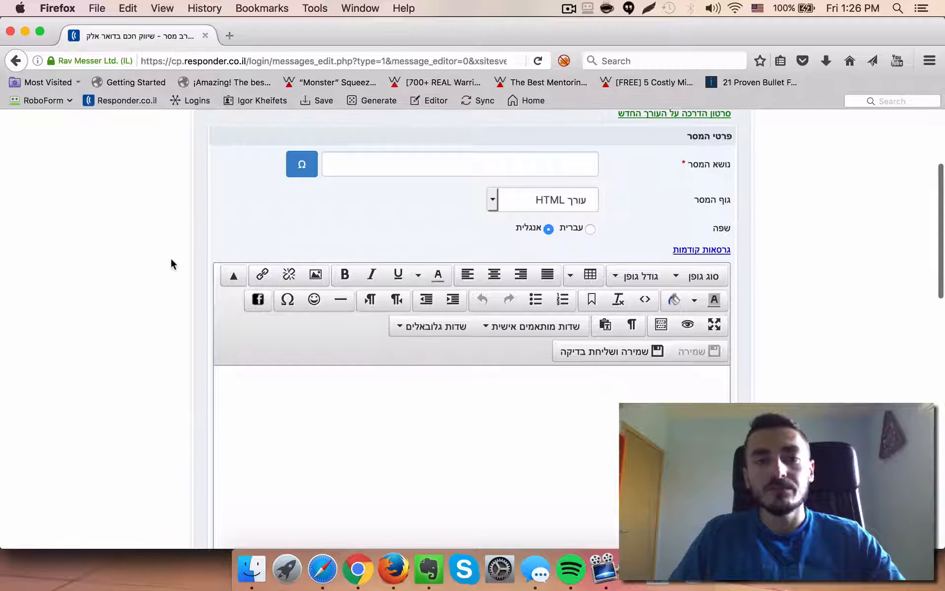
Enter 'Your Subject Here' as the message subject line
{"action": "scroll", "coordinate": [170, 256], "scroll_direction": "up", "scroll_amount": 1}
{"action": "left_click", "coordinate": [499, 191]}
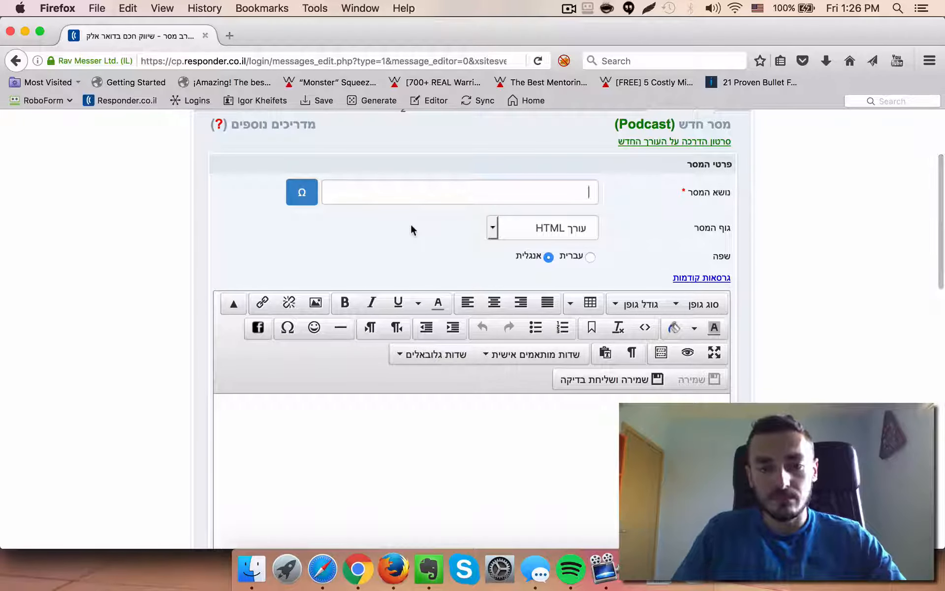
{"action": "type", "text": "Subject Line Goes Here"}
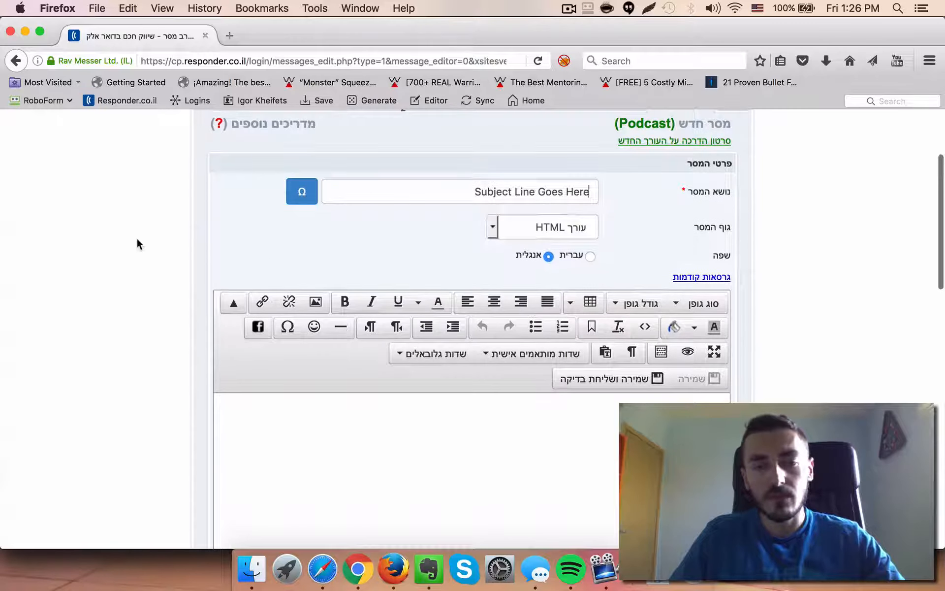
{"action": "scroll", "coordinate": [137, 239], "scroll_direction": "down", "scroll_amount": 3}
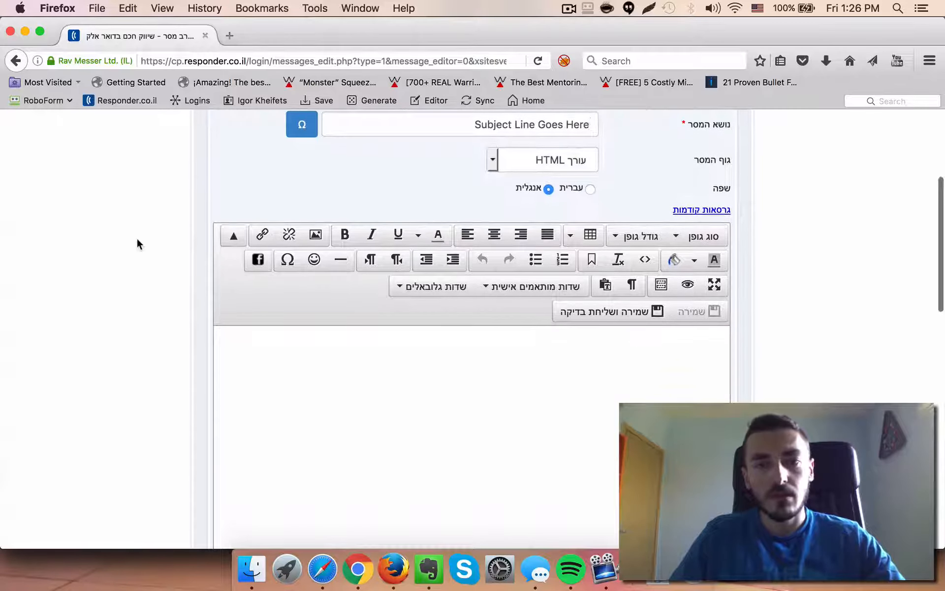
{"action": "scroll", "coordinate": [137, 238], "scroll_direction": "up", "scroll_amount": 3}
{"action": "triple_click", "coordinate": [552, 189]}
{"action": "type", "text": "Yo"}
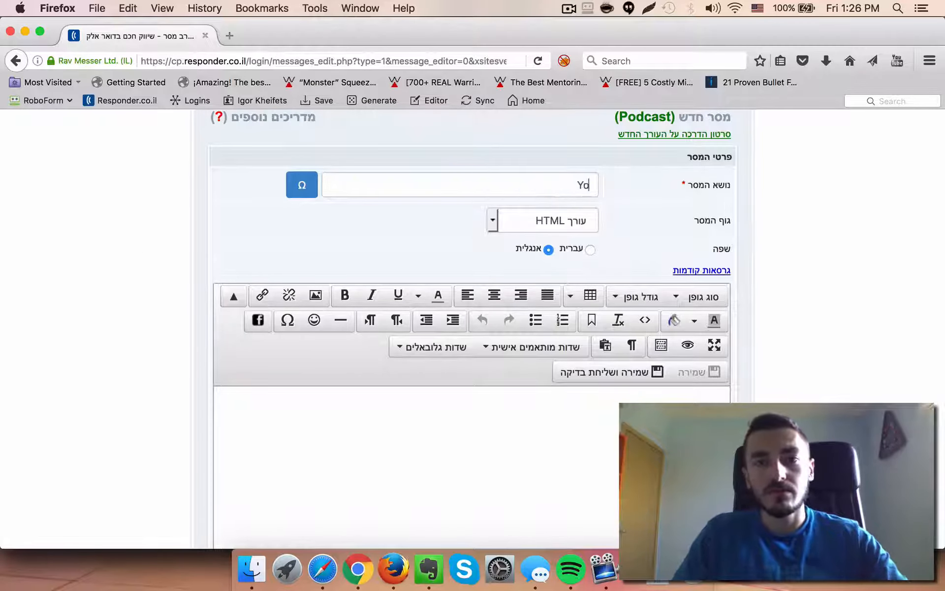
{"action": "type", "text": "ur Subject Here"}
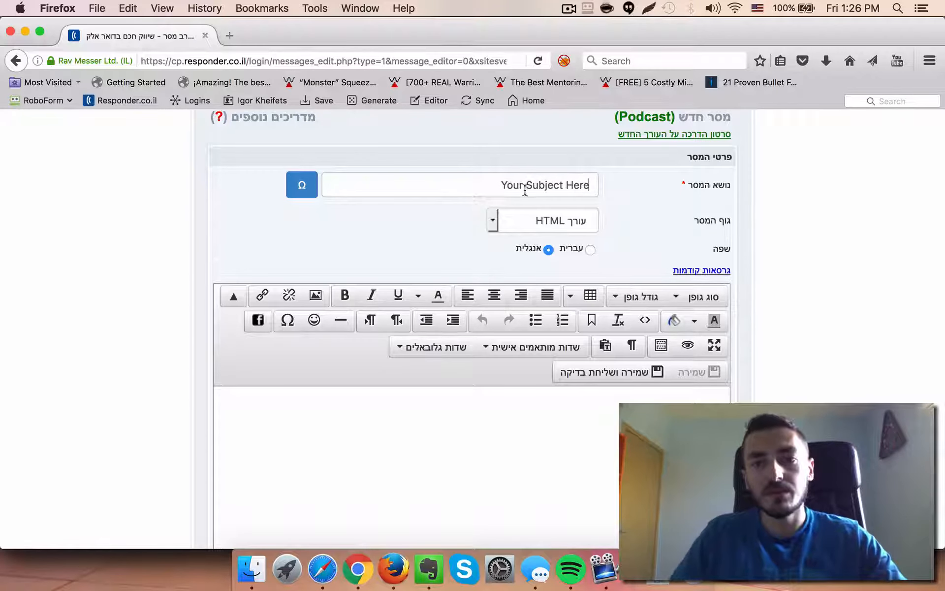
Paste the copied email text into the message body
{"action": "scroll", "coordinate": [207, 251], "scroll_direction": "down", "scroll_amount": 5}
{"action": "type", "text": "Matt Morris went from sleeping in his car on a church parking lot to running his own seven figure company traveling the world full time in less than a coupe of years. He is the unEmployed Millionaire. And he shares the key takeaways from his journey to riches in the all new List Building Lifestyle. Stream \"Unemployed Millionaire\" on iTunes now Stream \"Unemployed Millionaire\" on Android now Sincerely, Igor Kheifets P.S. I also highly recommend you get the book!"}
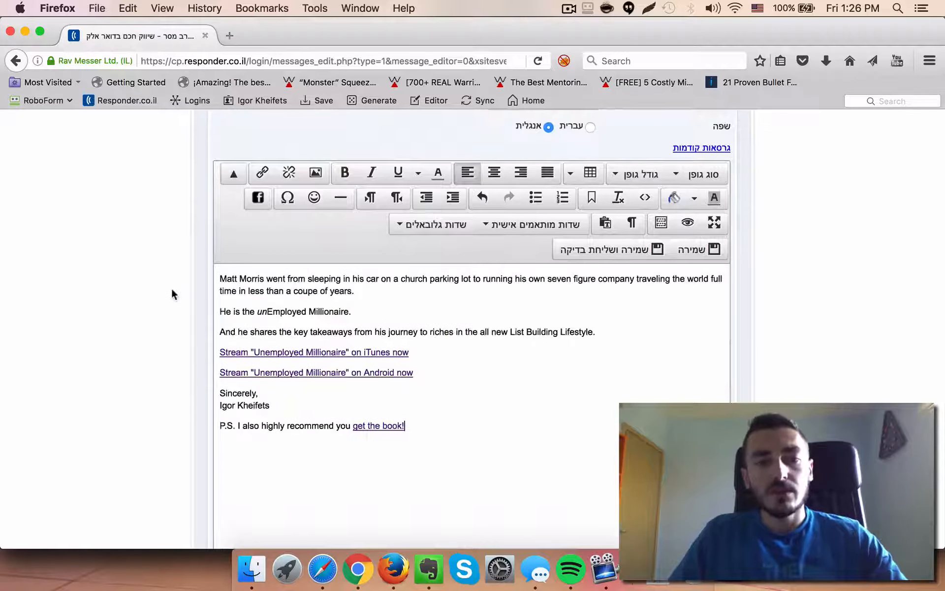
Remove the hyperlinks from the iTunes and Android streaming lines in the body
{"action": "triple_click", "coordinate": [273, 352]}
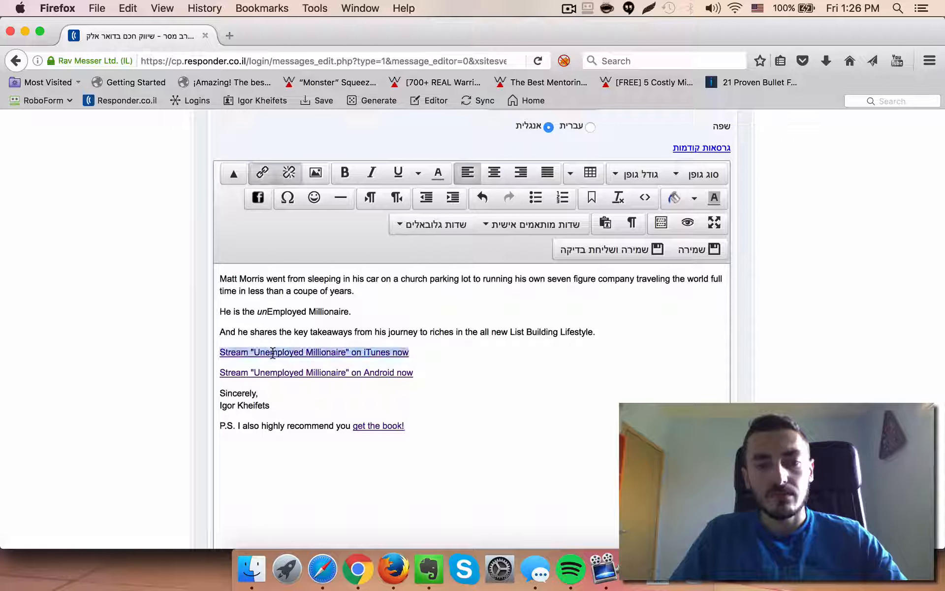
{"action": "left_click", "coordinate": [298, 174]}
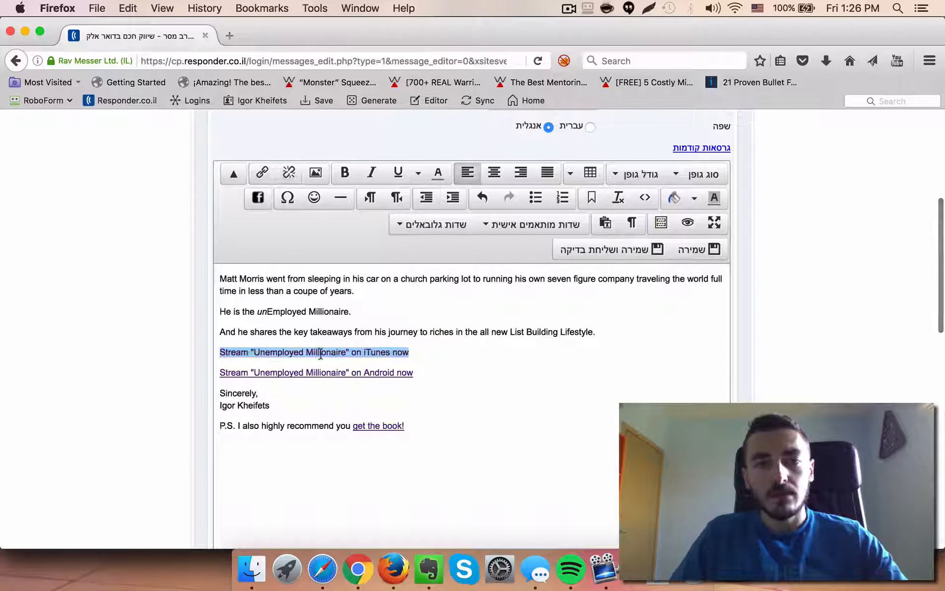
{"action": "left_click_drag", "start_coordinate": [415, 372], "coordinate": [207, 375]}
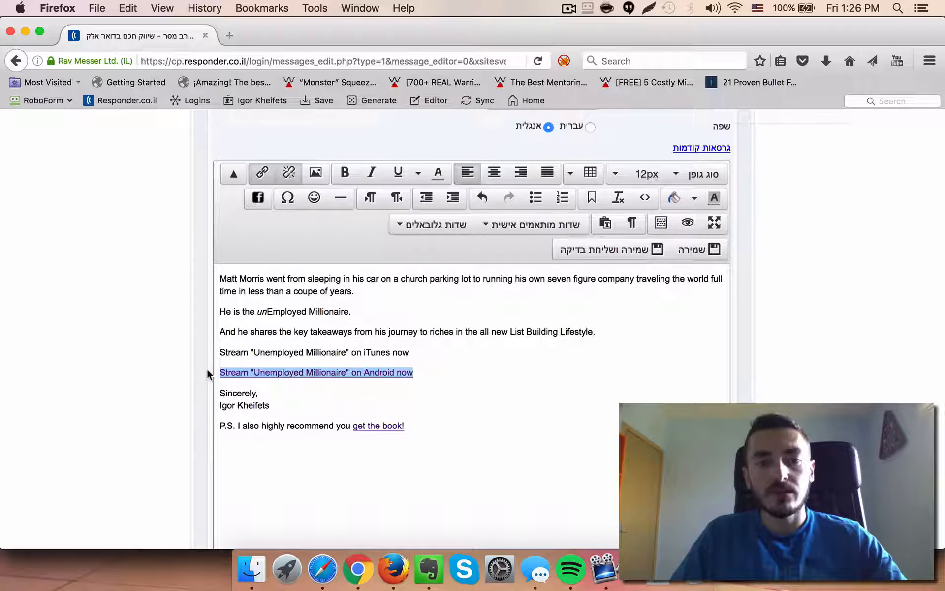
{"action": "left_click", "coordinate": [289, 173]}
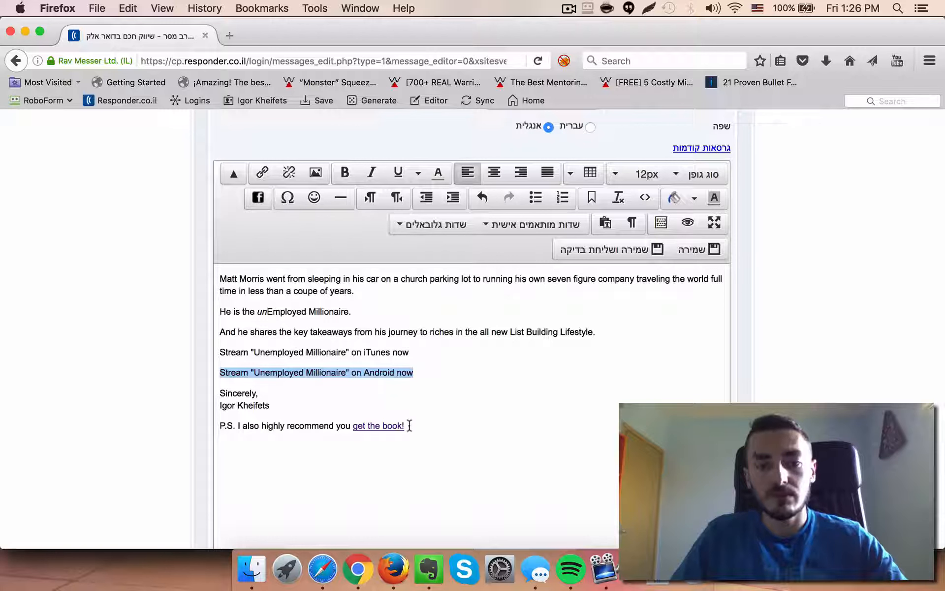
Delete the P.S. line recommending the book from the message body
{"action": "left_click_drag", "start_coordinate": [409, 425], "coordinate": [353, 424]}
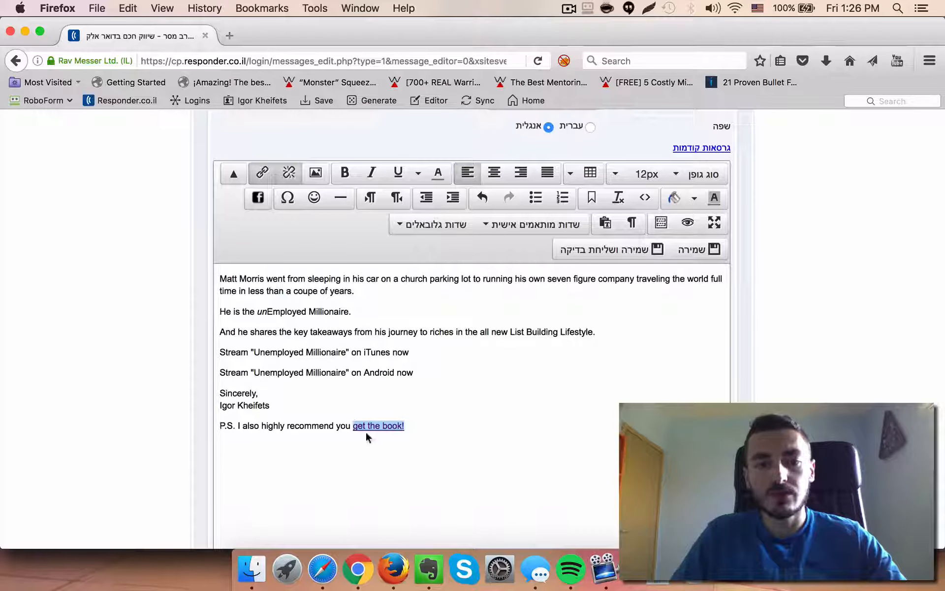
{"action": "left_click", "coordinate": [293, 438]}
{"action": "triple_click", "coordinate": [288, 426]}
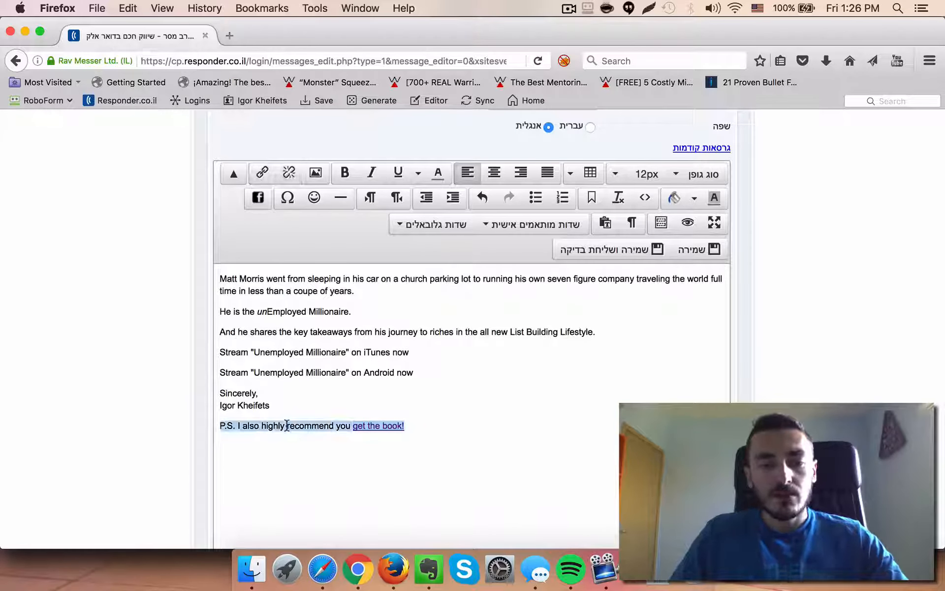
{"action": "key", "text": "BackSpace"}
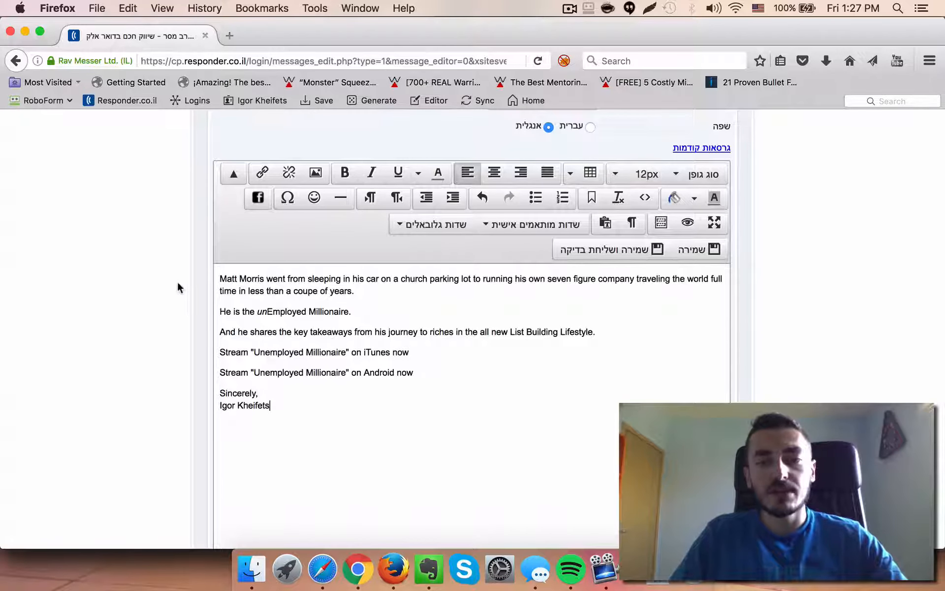
{"action": "scroll", "coordinate": [195, 308], "scroll_direction": "down", "scroll_amount": 1}
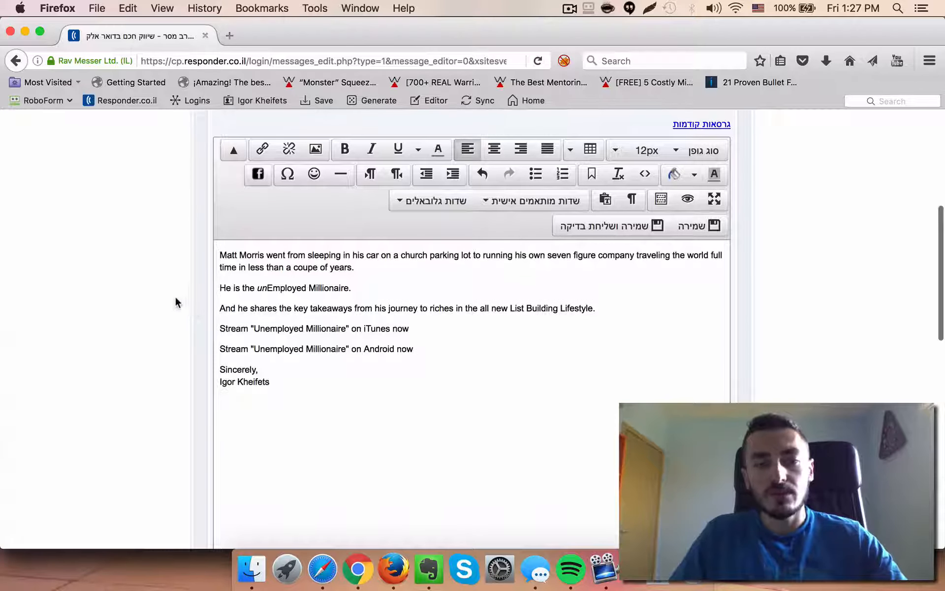
{"action": "scroll", "coordinate": [177, 301], "scroll_direction": "up", "scroll_amount": 1}
{"action": "scroll", "coordinate": [175, 299], "scroll_direction": "up", "scroll_amount": 3}
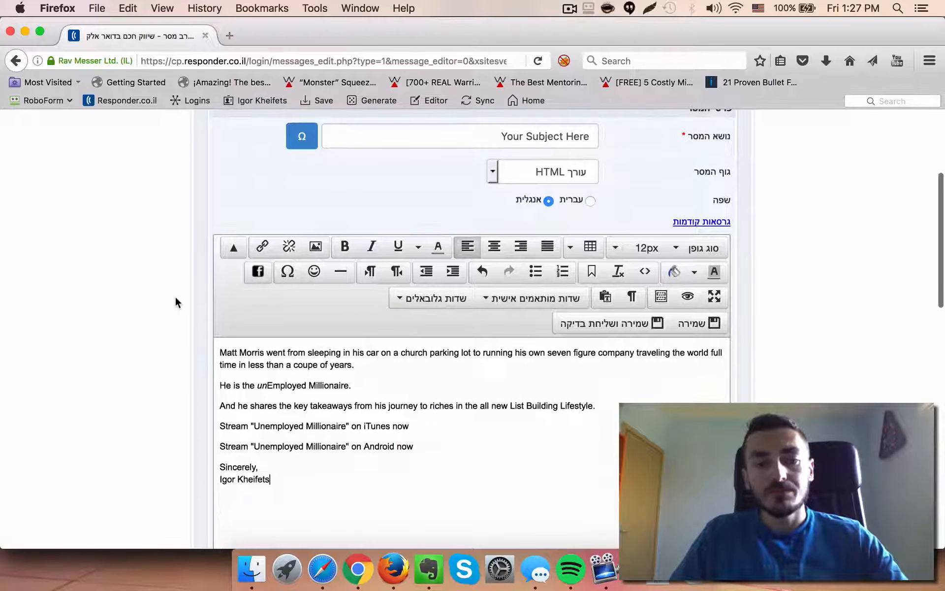
{"action": "scroll", "coordinate": [176, 298], "scroll_direction": "down", "scroll_amount": 3}
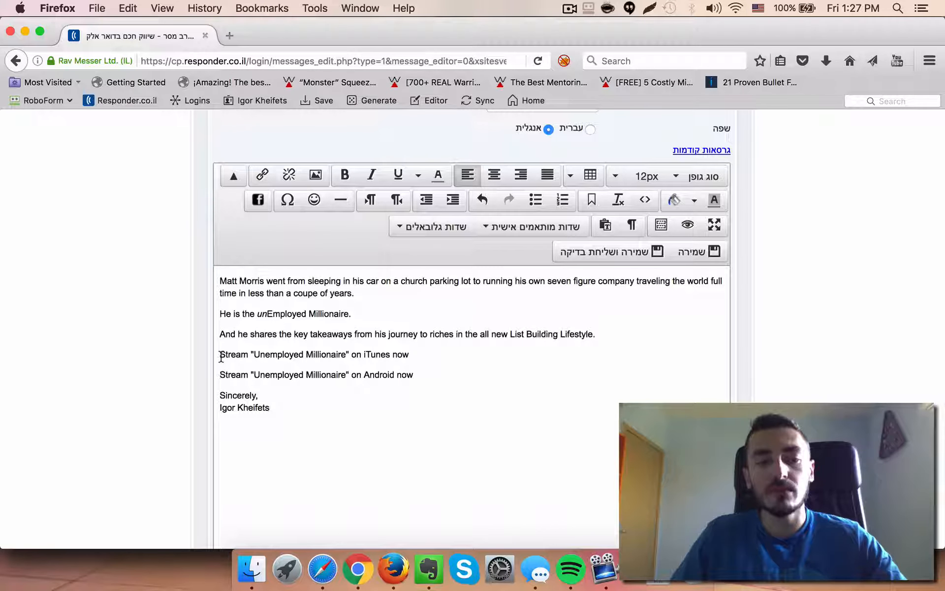
{"action": "left_click_drag", "start_coordinate": [221, 356], "coordinate": [407, 354]}
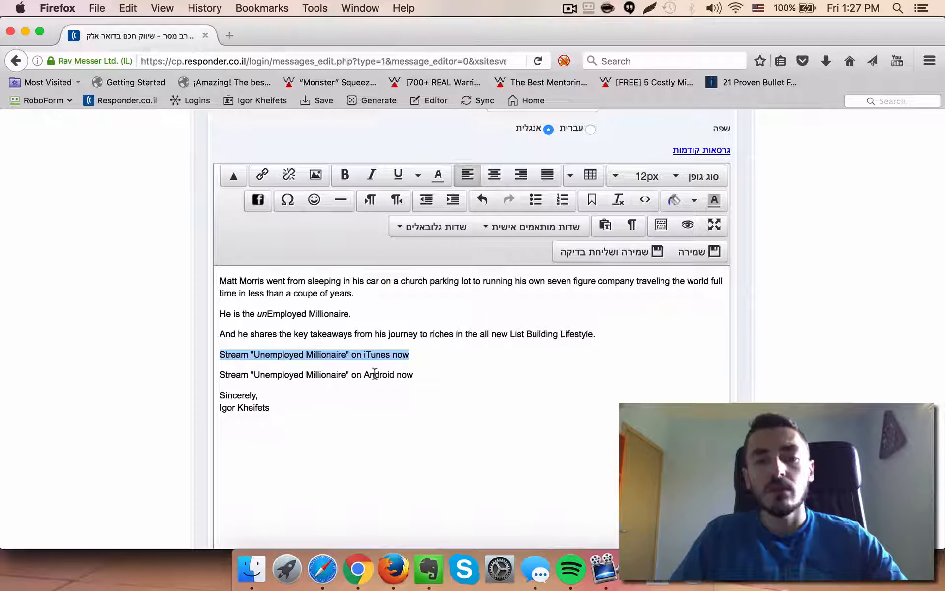
{"action": "left_click", "coordinate": [229, 35]}
{"action": "type", "text": "itunes/"}
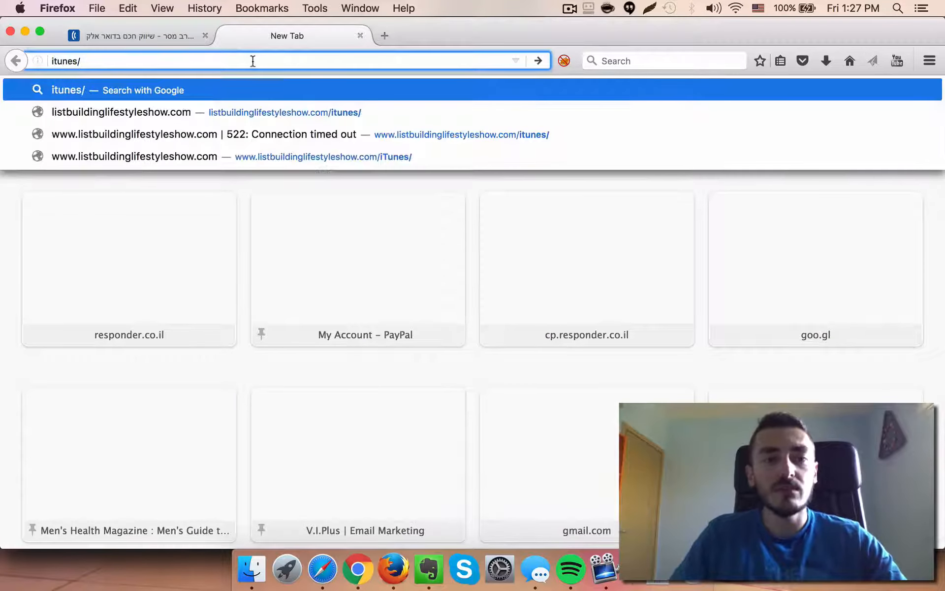
{"action": "left_click", "coordinate": [259, 109]}
{"action": "left_click", "coordinate": [243, 59]}
{"action": "key", "text": "cmd+c"}
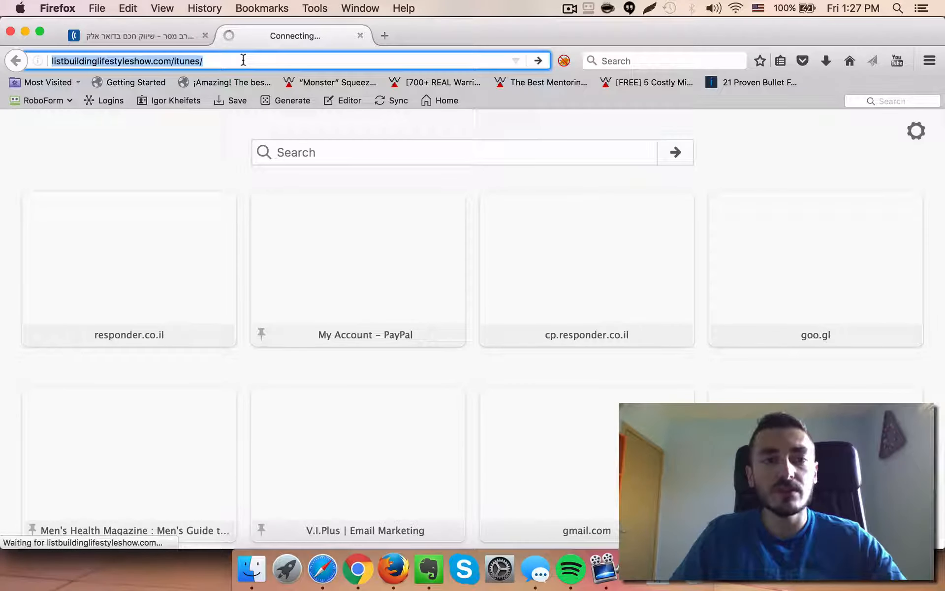
{"action": "left_click", "coordinate": [360, 35]}
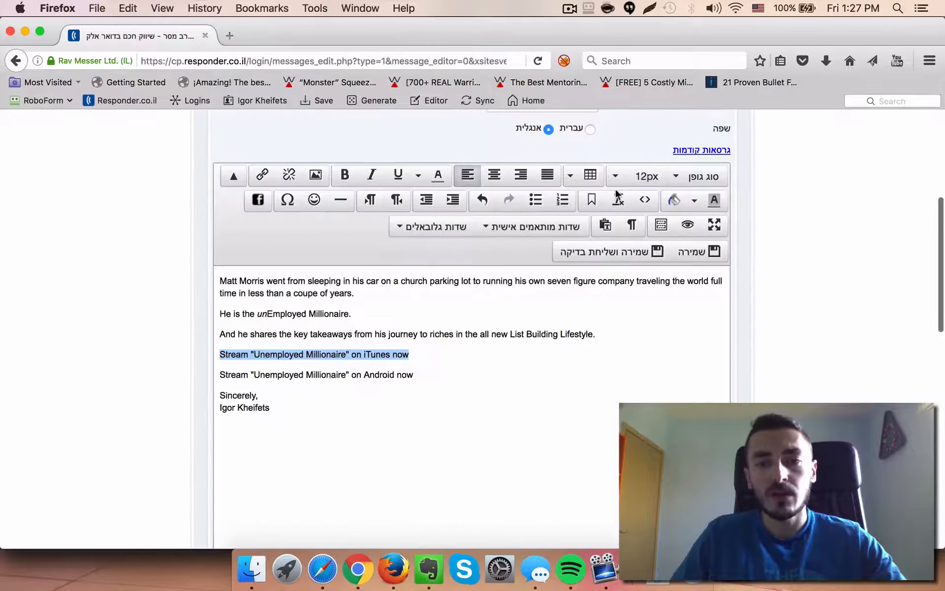
{"action": "left_click", "coordinate": [262, 175]}
{"action": "key", "text": "cmd+v"}
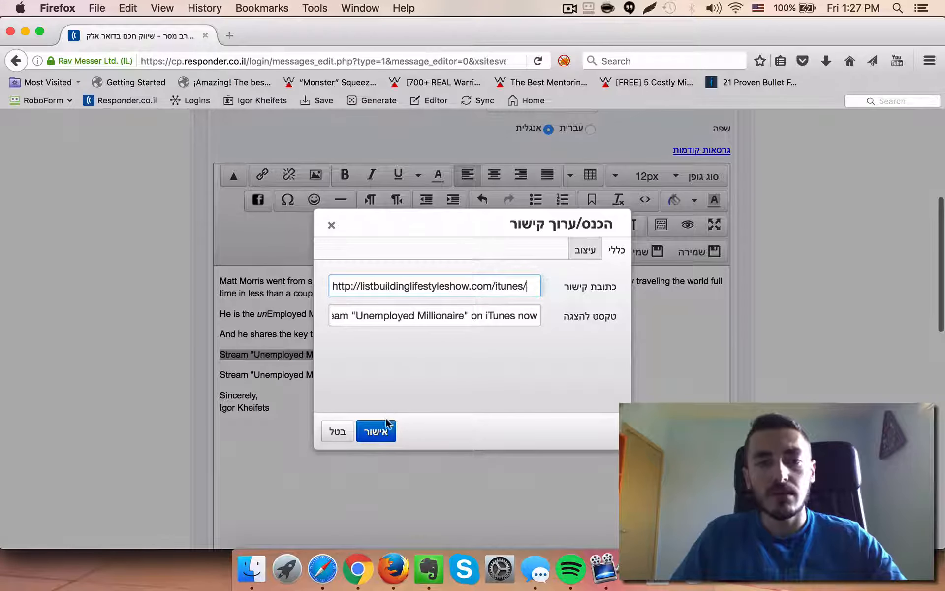
{"action": "left_click", "coordinate": [385, 431]}
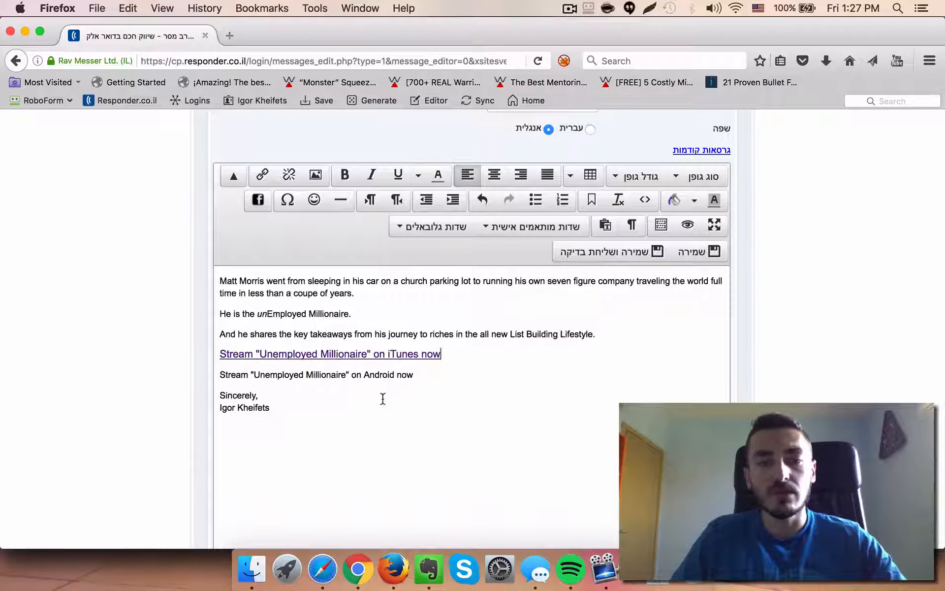
Open the listbuildinglifestyleshow.com/blog/ page in a new browser tab
{"action": "left_click", "coordinate": [233, 39]}
{"action": "type", "text": "blog/"}
{"action": "key", "text": "Down"}
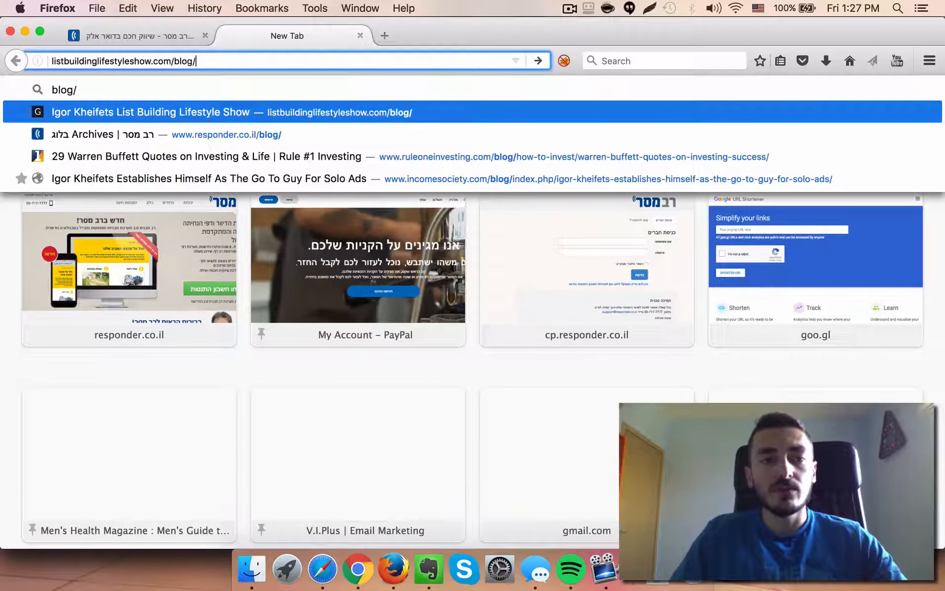
{"action": "key", "text": "Return"}
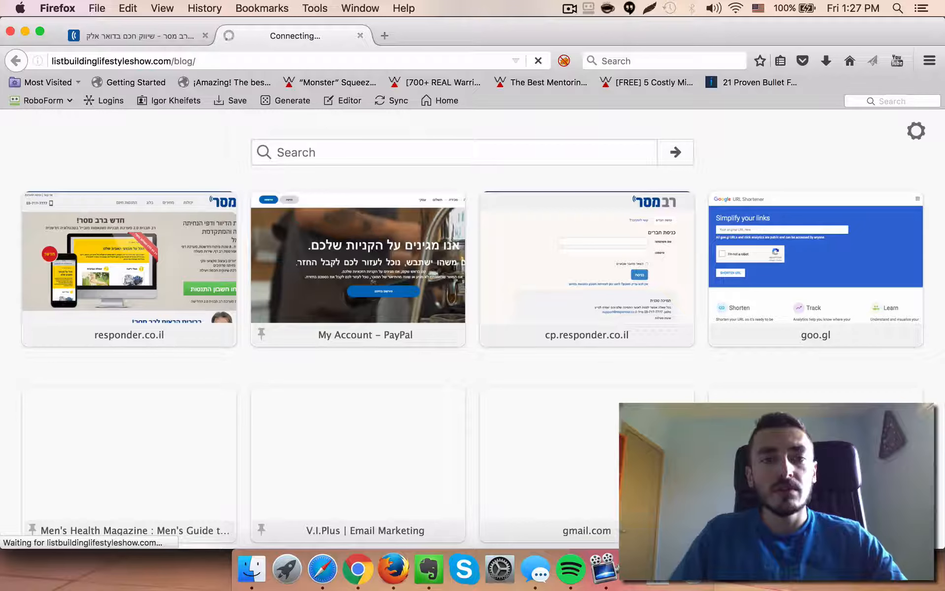
{"action": "left_click", "coordinate": [143, 37]}
{"action": "left_click", "coordinate": [283, 33]}
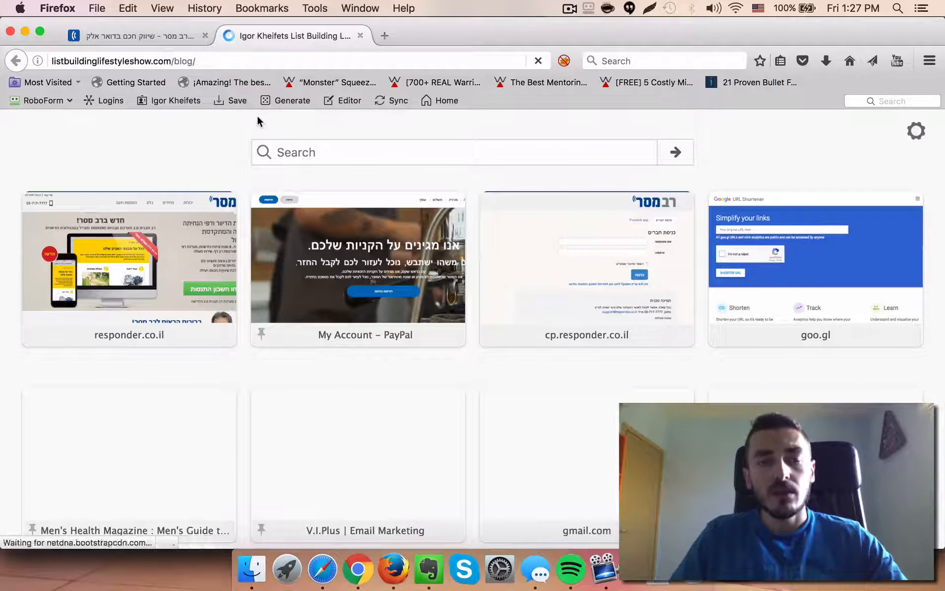
Look up the next episode number in the IKS Episode Plan spreadsheet
{"action": "left_click", "coordinate": [357, 568]}
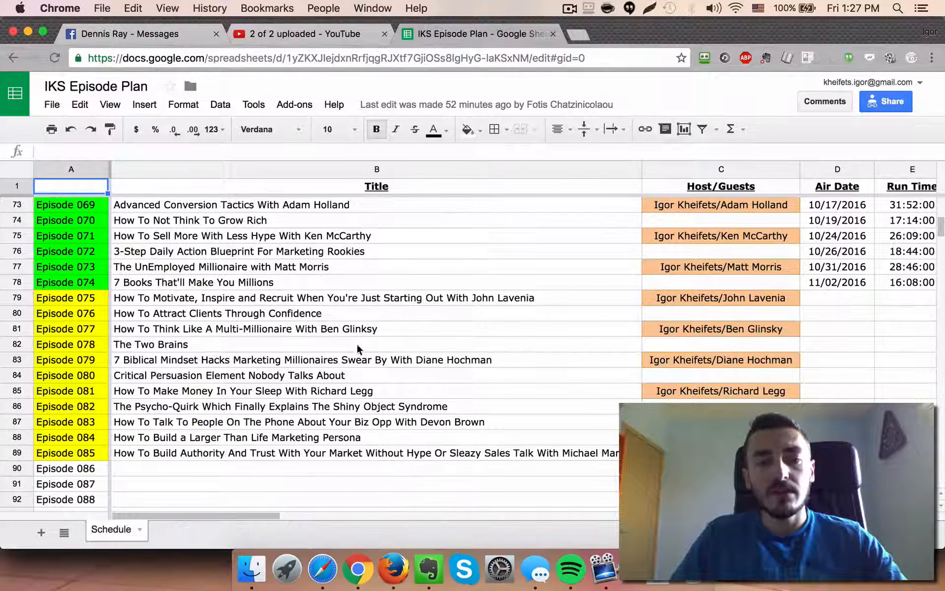
{"action": "left_click", "coordinate": [79, 300]}
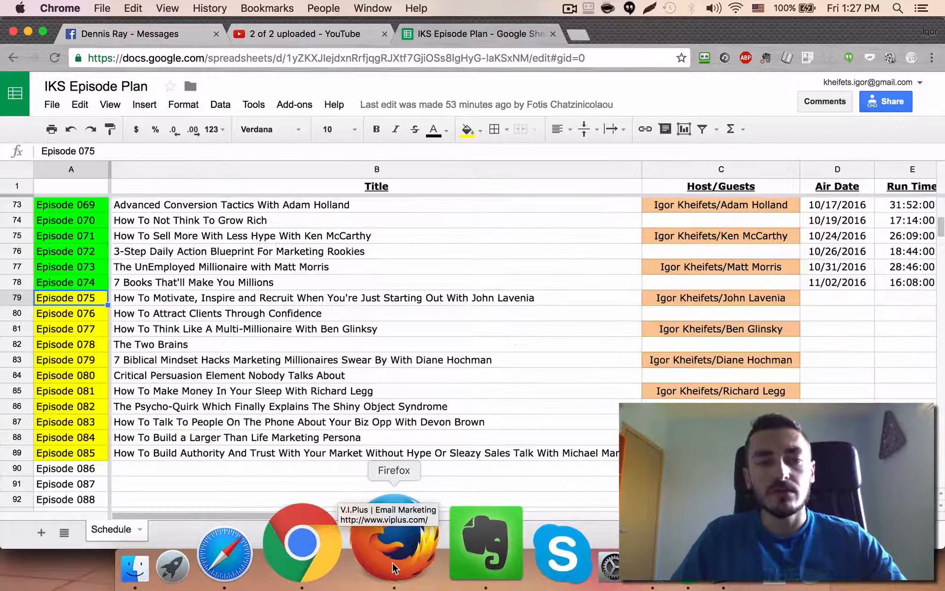
{"action": "left_click", "coordinate": [394, 569]}
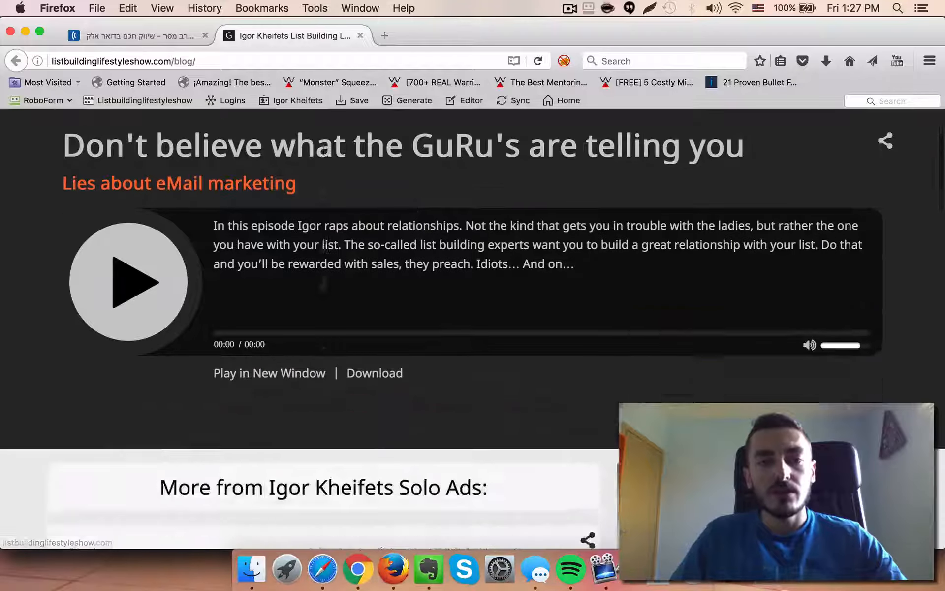
Open an episode post, change its address to listbuildinglifestyleshow.com/075/ and copy that address
{"action": "scroll", "coordinate": [324, 244], "scroll_direction": "down", "scroll_amount": 8}
{"action": "left_click", "coordinate": [294, 211]}
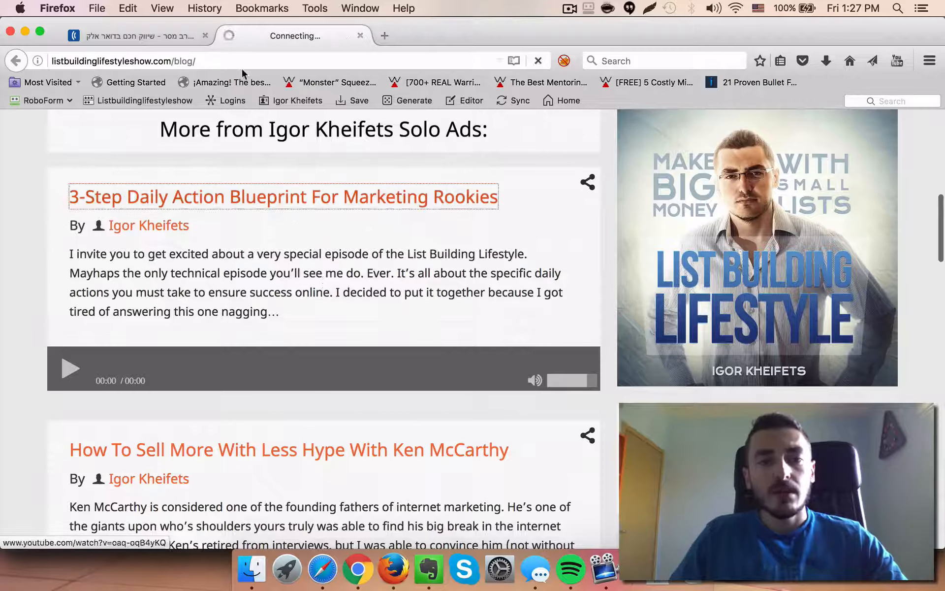
{"action": "left_click", "coordinate": [218, 59]}
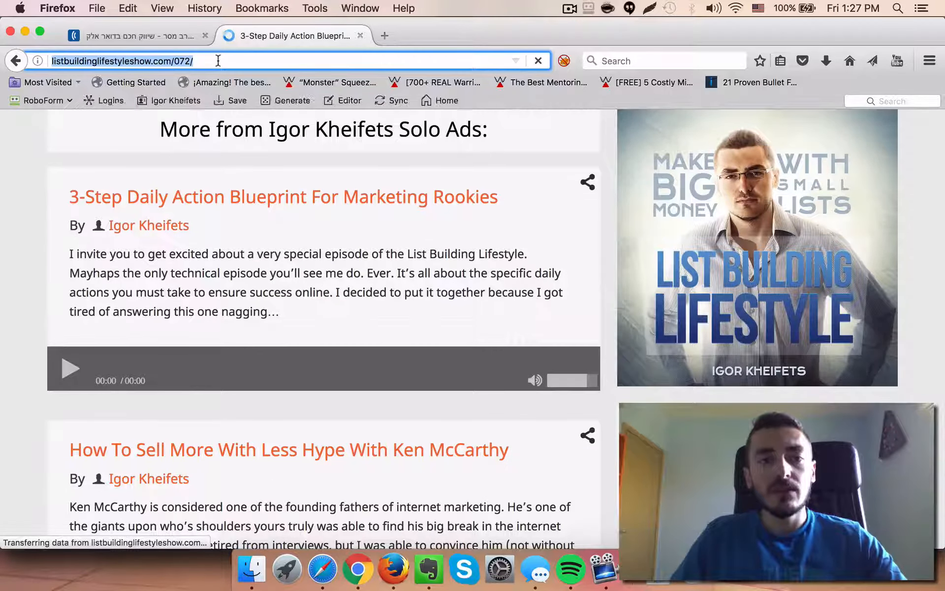
{"action": "key", "text": "BackSpace"}
{"action": "type", "text": "5"}
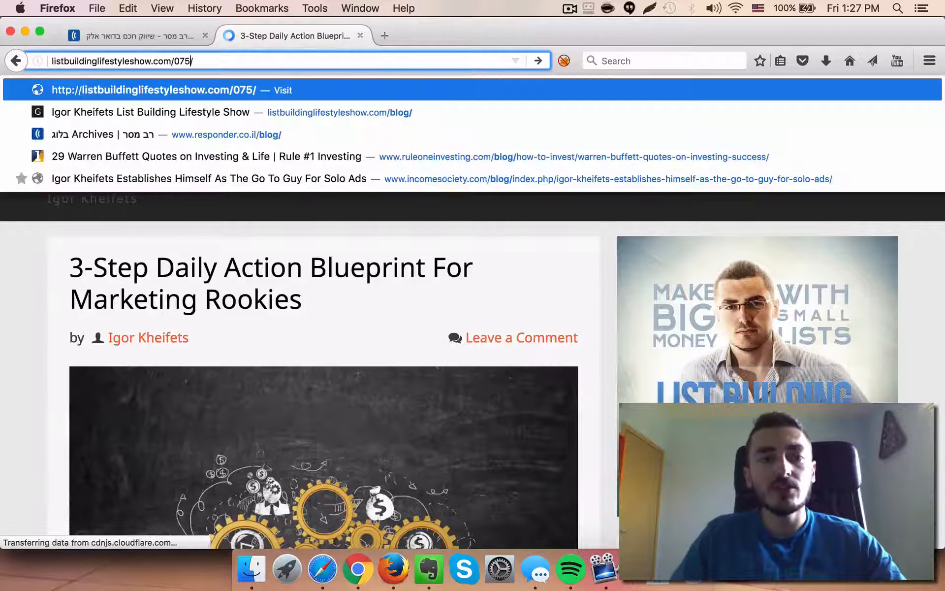
{"action": "triple_click", "coordinate": [238, 61]}
{"action": "key", "text": "super+c"}
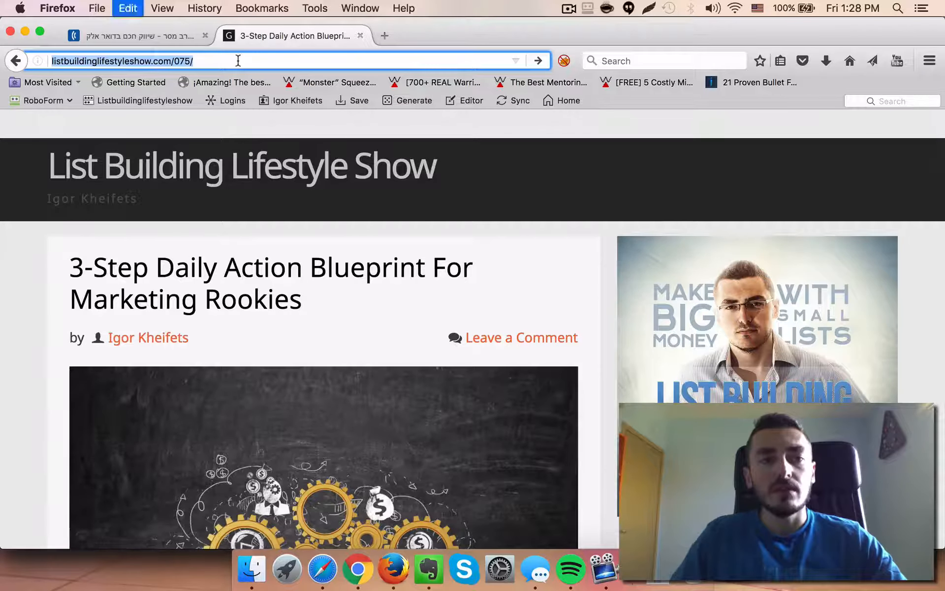
{"action": "key", "text": "Return"}
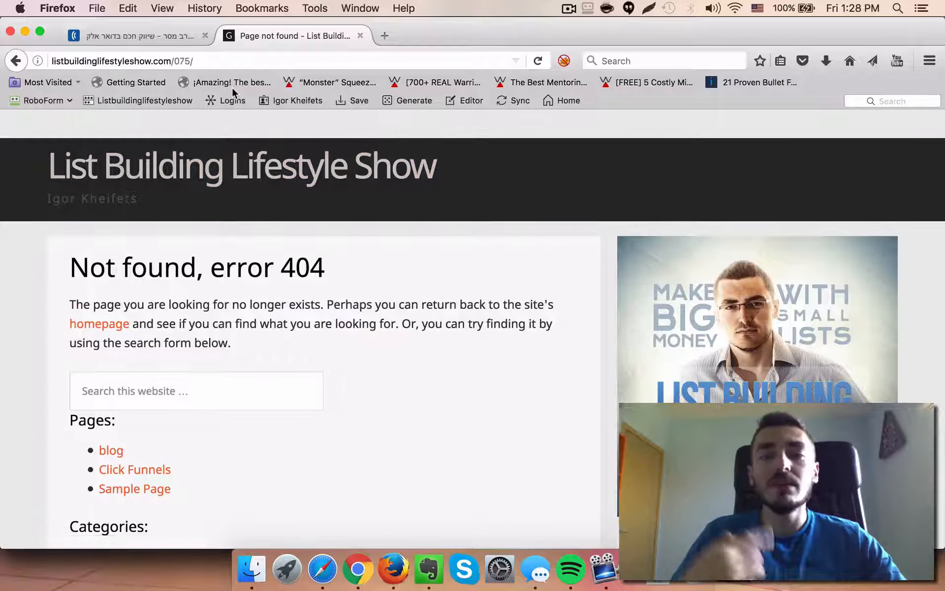
{"action": "left_click", "coordinate": [251, 60]}
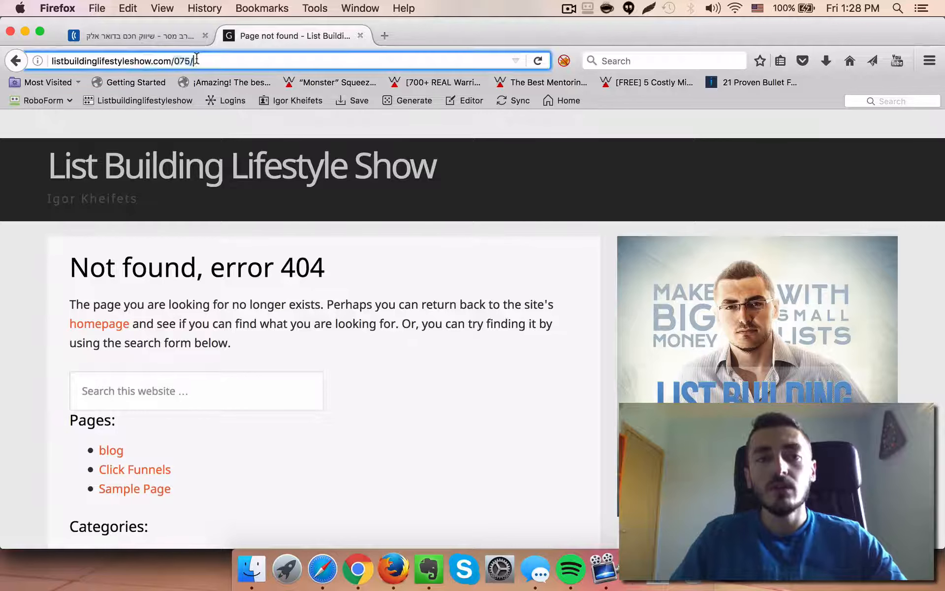
{"action": "key", "text": "super+c"}
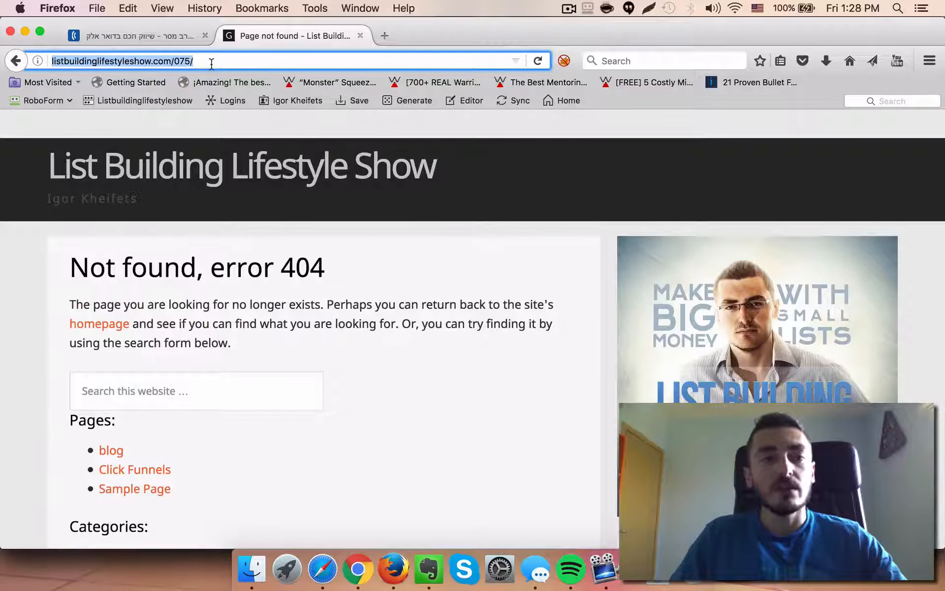
Link the Android streaming line to the copied listbuildinglifestyleshow.com/075/ address
{"action": "left_click", "coordinate": [169, 36]}
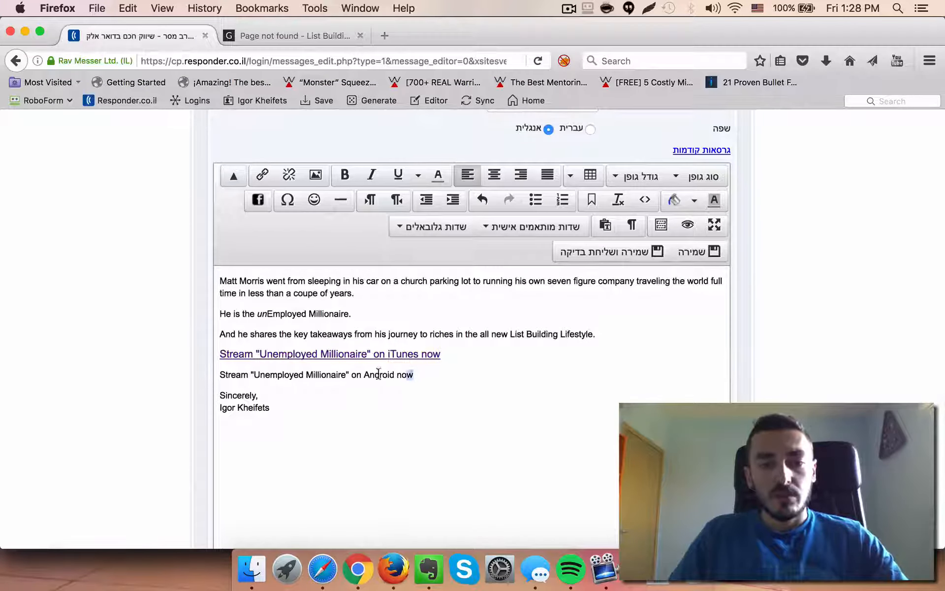
{"action": "left_click_drag", "start_coordinate": [378, 373], "coordinate": [219, 375]}
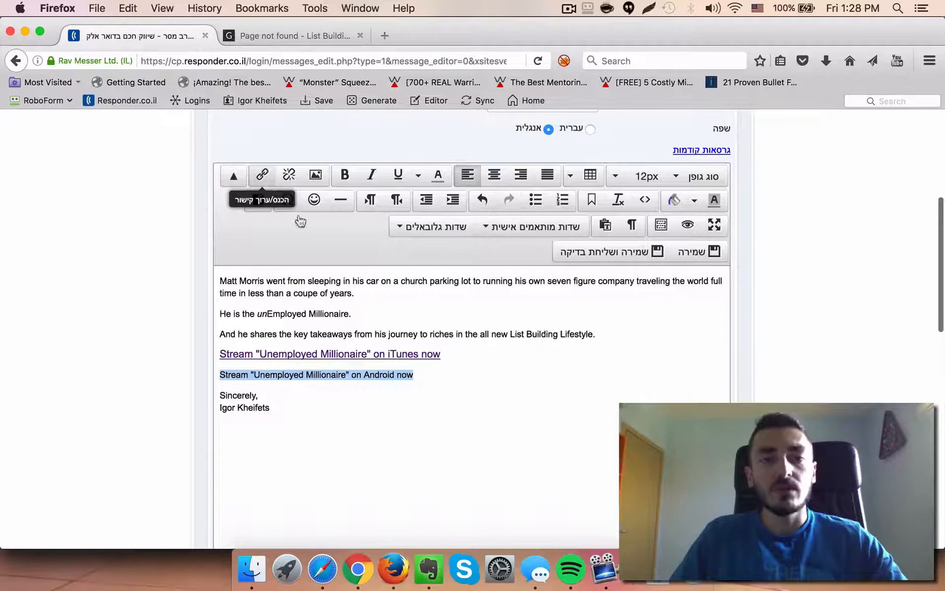
{"action": "left_click", "coordinate": [263, 175]}
{"action": "key", "text": "super+v"}
{"action": "left_click", "coordinate": [388, 435]}
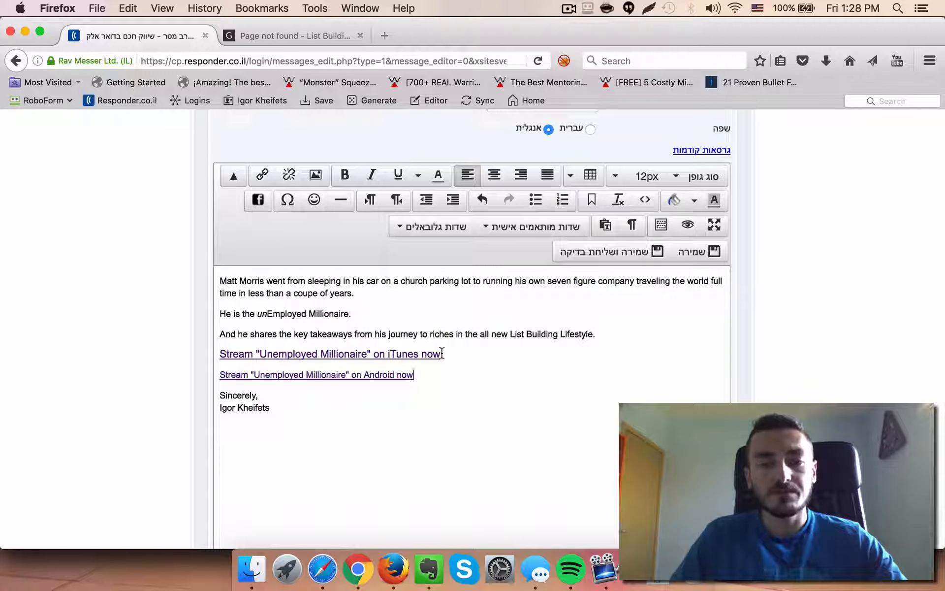
Set the iTunes streaming line's font size to 12px to match the Android line
{"action": "left_click_drag", "start_coordinate": [440, 354], "coordinate": [204, 354]}
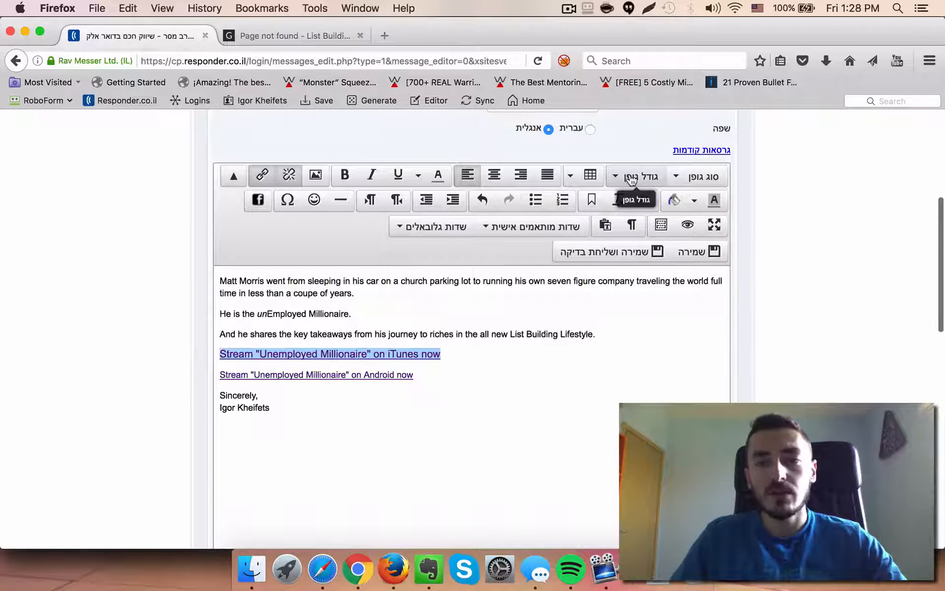
{"action": "left_click", "coordinate": [632, 177]}
{"action": "left_click", "coordinate": [632, 226]}
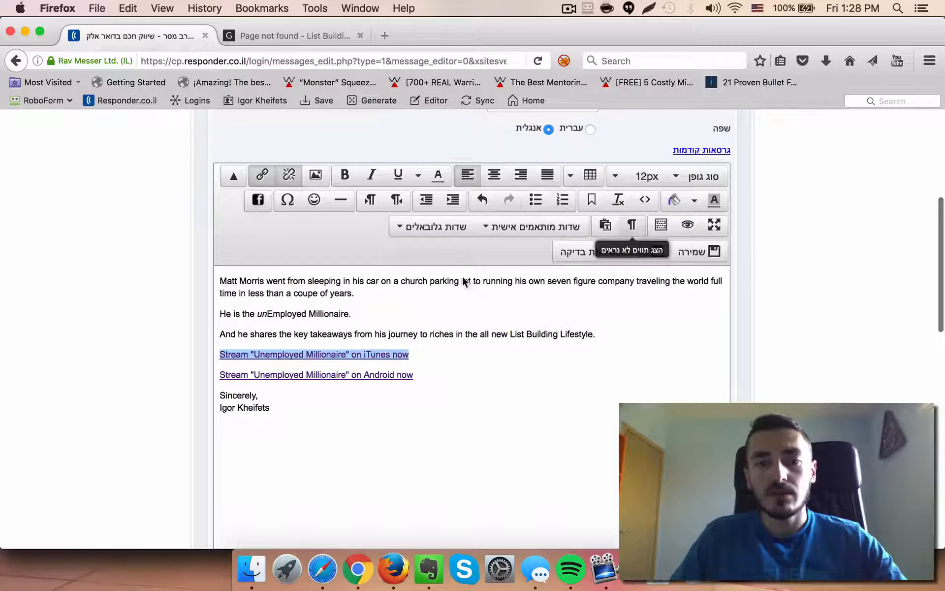
{"action": "left_click", "coordinate": [415, 365]}
Save the message and send a test e-mail to the prefilled test address
{"action": "scroll", "coordinate": [197, 324], "scroll_direction": "down", "scroll_amount": 10}
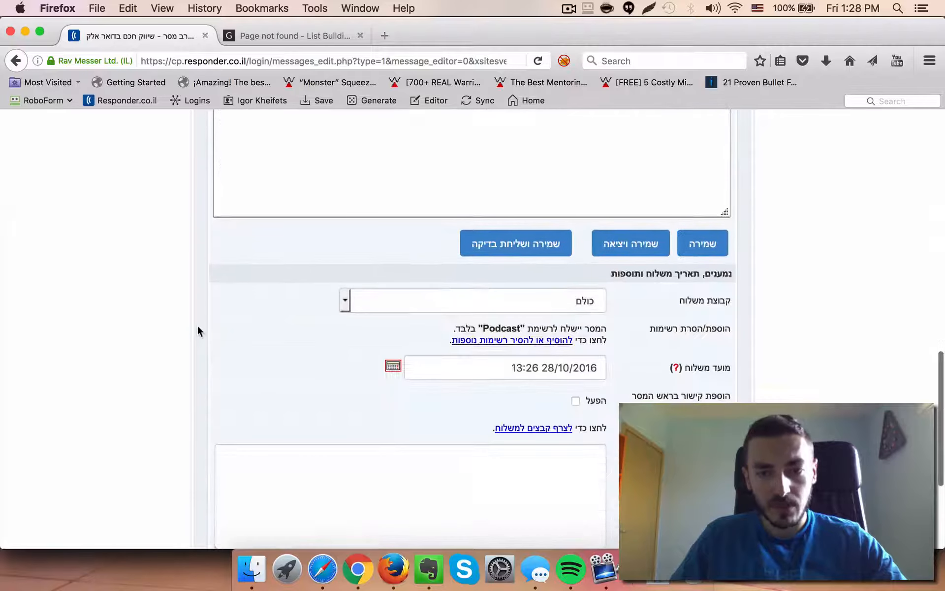
{"action": "scroll", "coordinate": [198, 328], "scroll_direction": "down", "scroll_amount": 1}
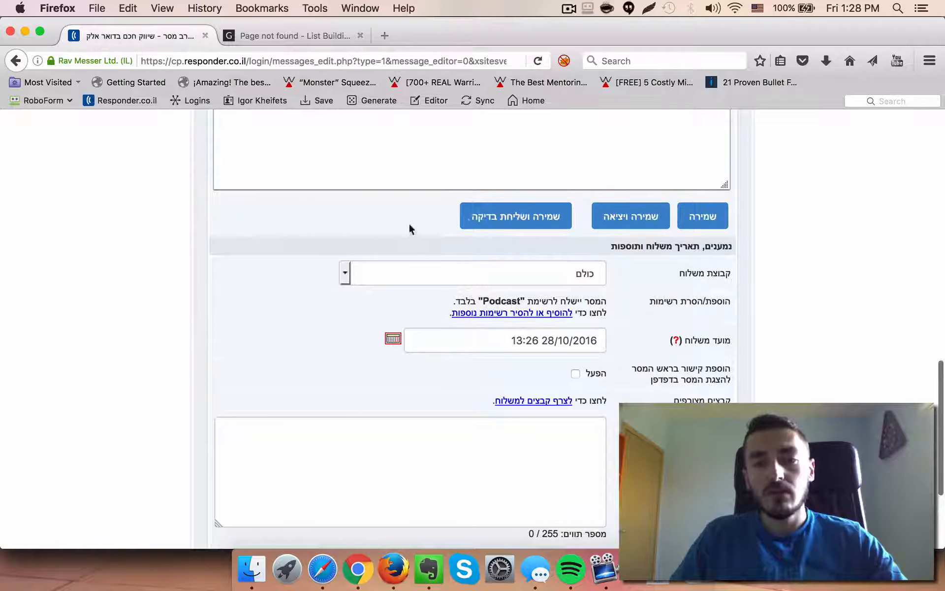
{"action": "left_click", "coordinate": [511, 223]}
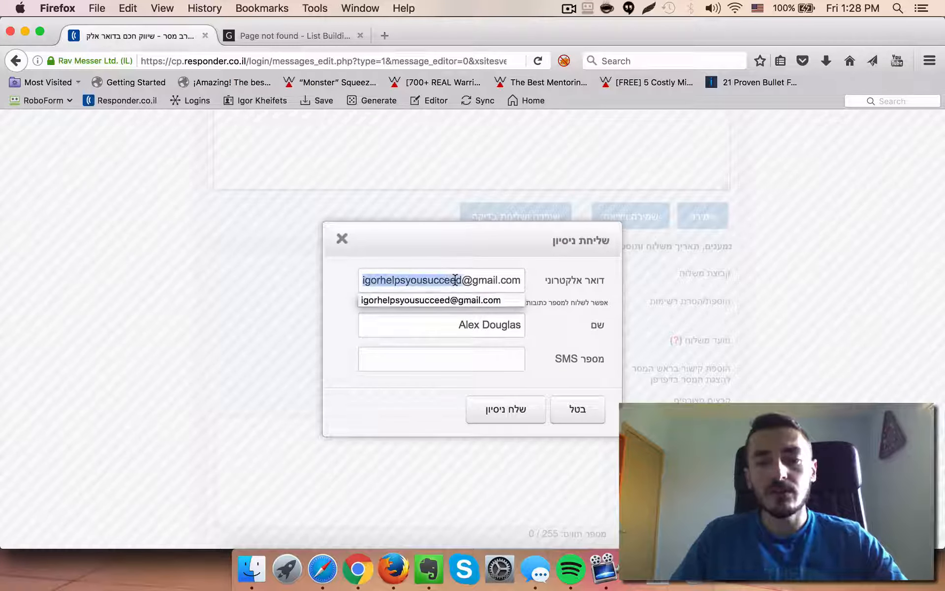
{"action": "triple_click", "coordinate": [455, 279]}
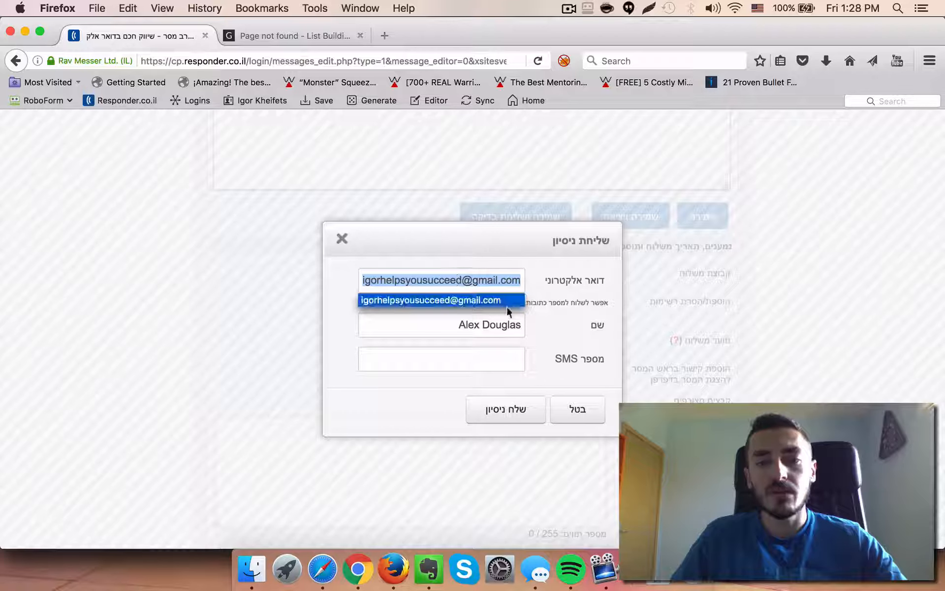
{"action": "left_click", "coordinate": [504, 413]}
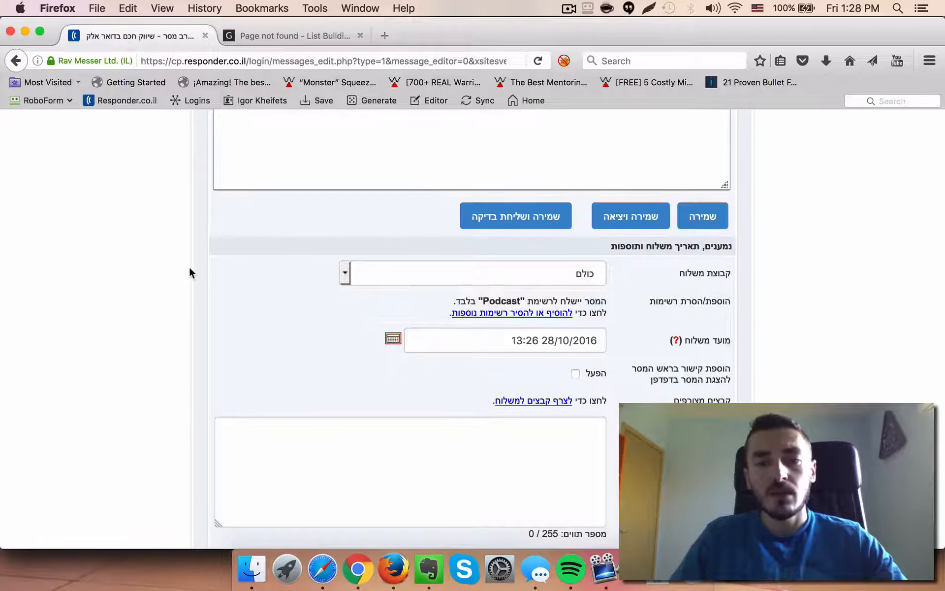
Check episode 075's row in the IKS Episode Plan sheet and set the message's send date to 31/10/2016
{"action": "scroll", "coordinate": [188, 265], "scroll_direction": "down", "scroll_amount": 3}
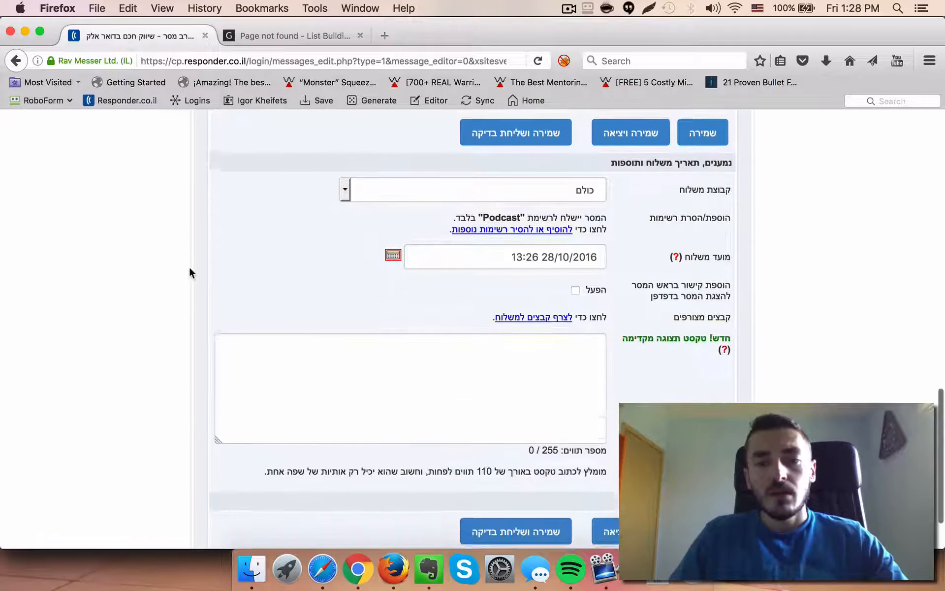
{"action": "left_click", "coordinate": [395, 252]}
{"action": "scroll", "coordinate": [396, 295], "scroll_direction": "up", "scroll_amount": 1}
{"action": "scroll", "coordinate": [395, 295], "scroll_direction": "up", "scroll_amount": 2}
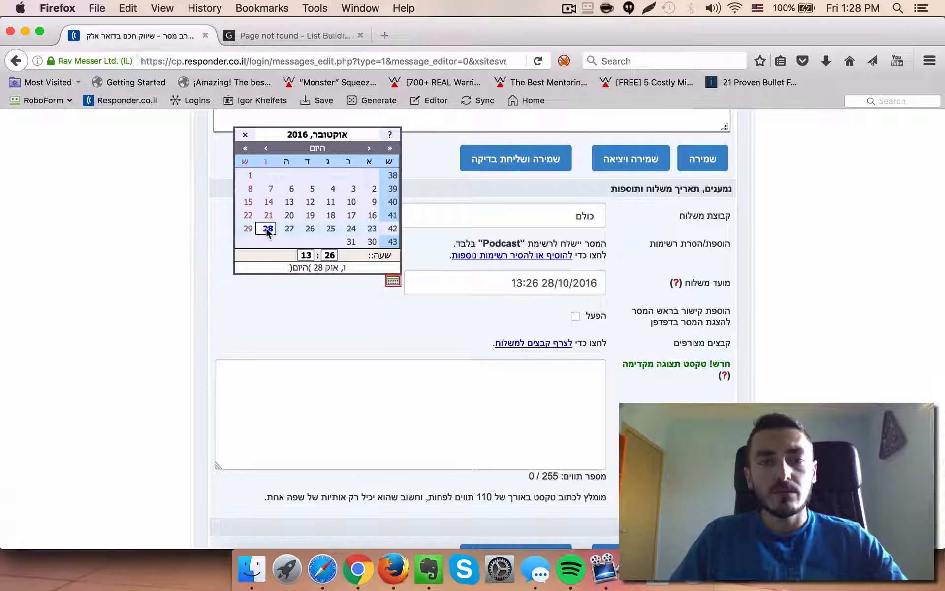
{"action": "key", "text": "super+Tab"}
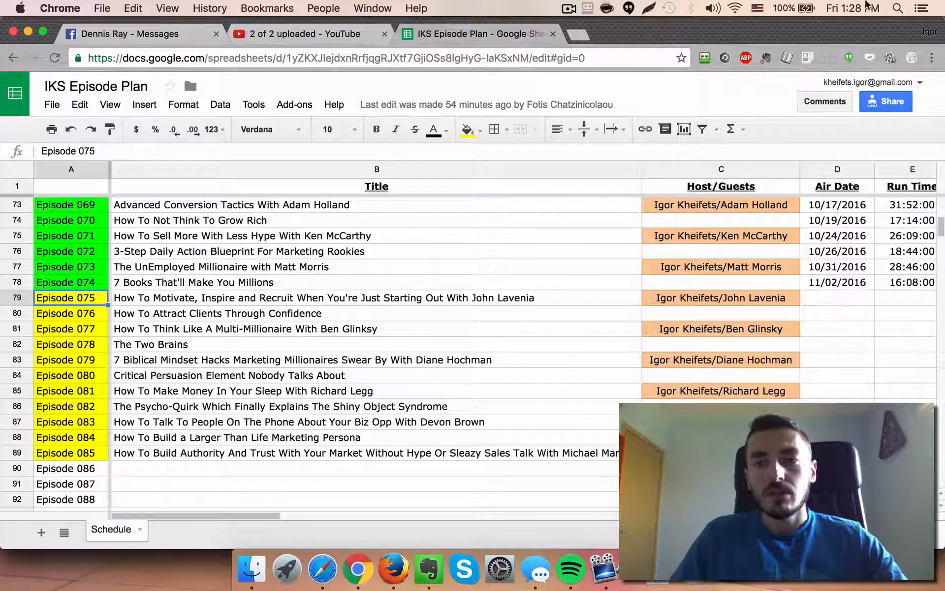
{"action": "key", "text": "super+Tab"}
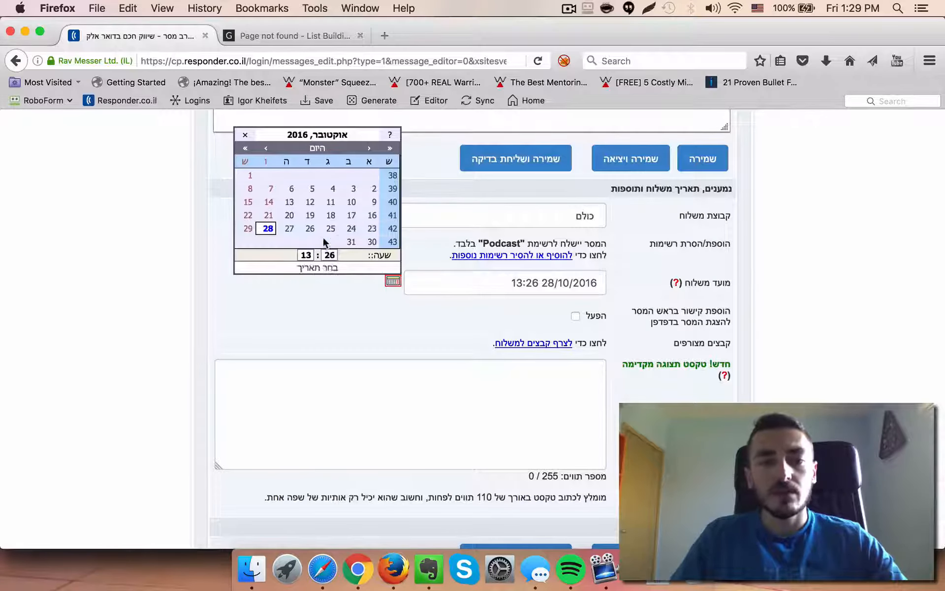
{"action": "left_click", "coordinate": [351, 242]}
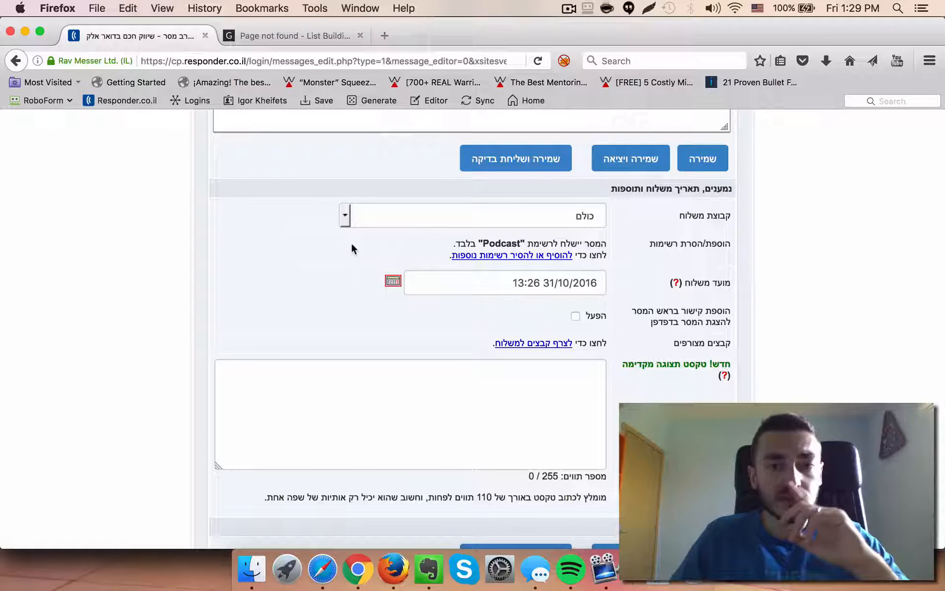
Set the send time to 15:30 and save and exit the message
{"action": "left_click", "coordinate": [393, 283]}
{"action": "left_click", "coordinate": [306, 254]}
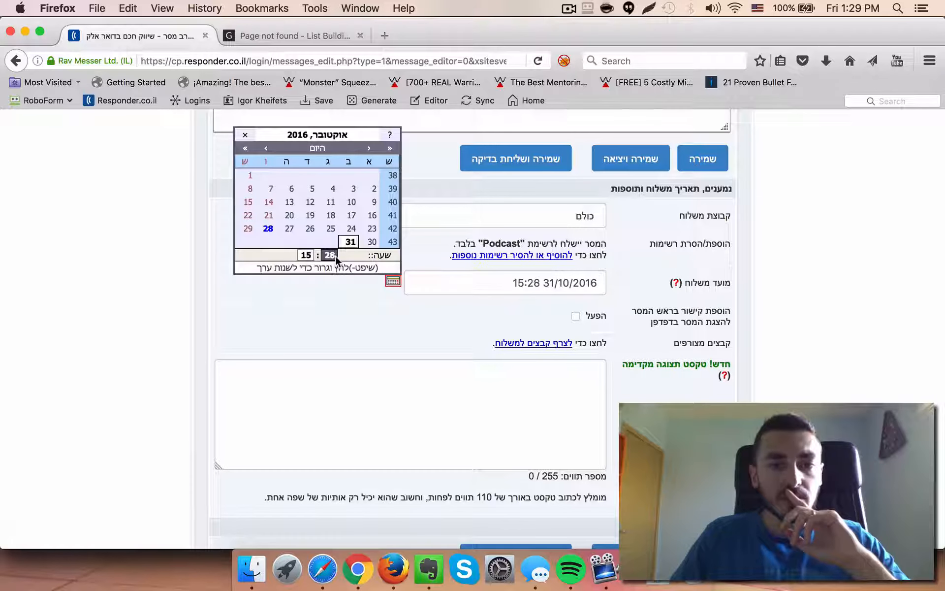
{"action": "left_click", "coordinate": [343, 320]}
{"action": "scroll", "coordinate": [377, 318], "scroll_direction": "down", "scroll_amount": 4}
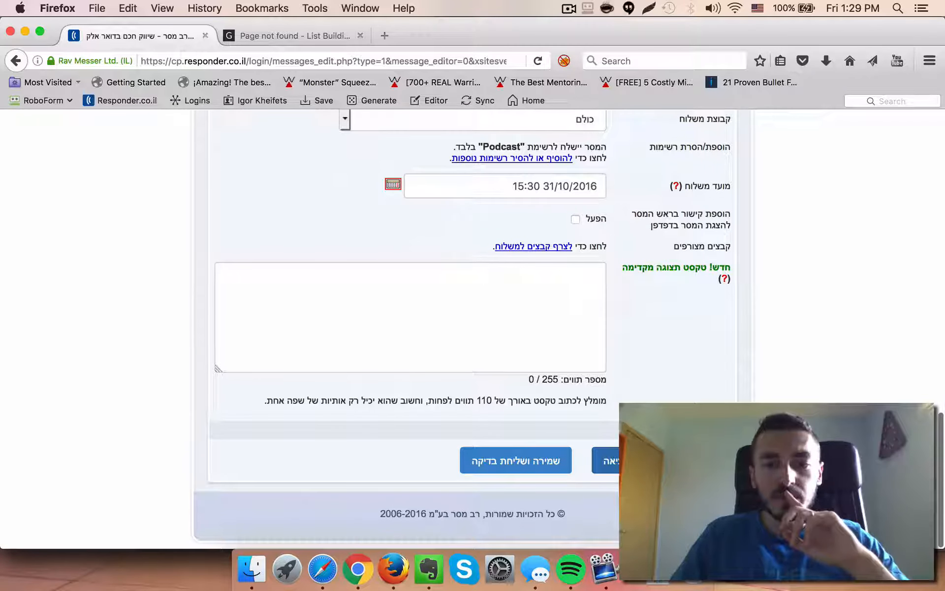
{"action": "left_click", "coordinate": [630, 460]}
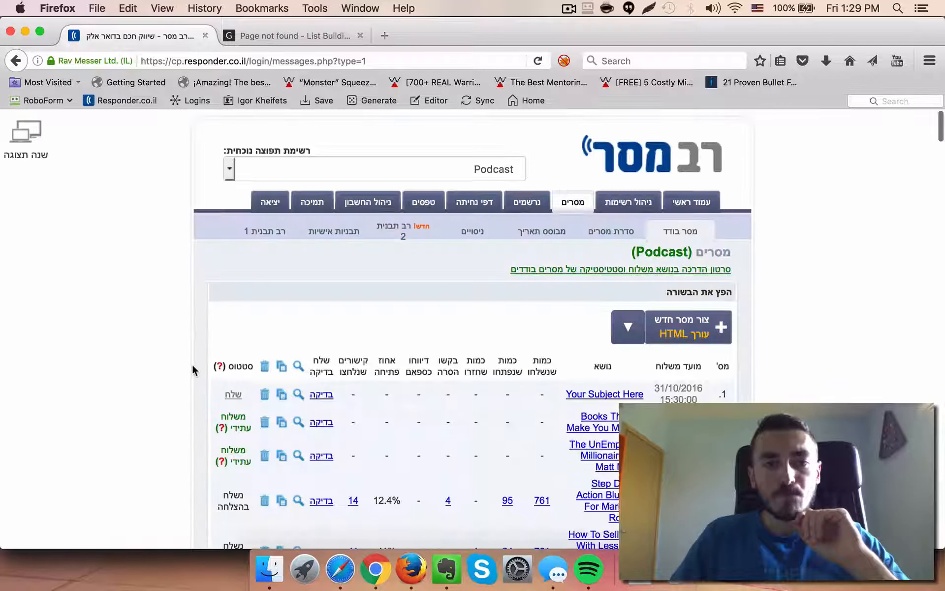
Open the preview of the new 'Your Subject Here' message from the message list
{"action": "scroll", "coordinate": [193, 370], "scroll_direction": "down", "scroll_amount": 4}
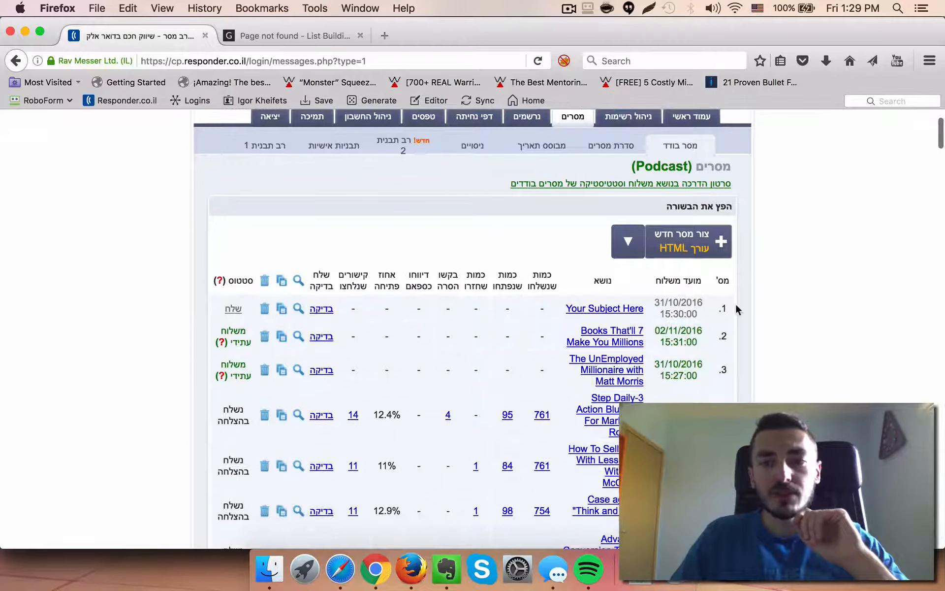
{"action": "left_click_drag", "start_coordinate": [738, 309], "coordinate": [343, 313]}
{"action": "left_click", "coordinate": [173, 309]}
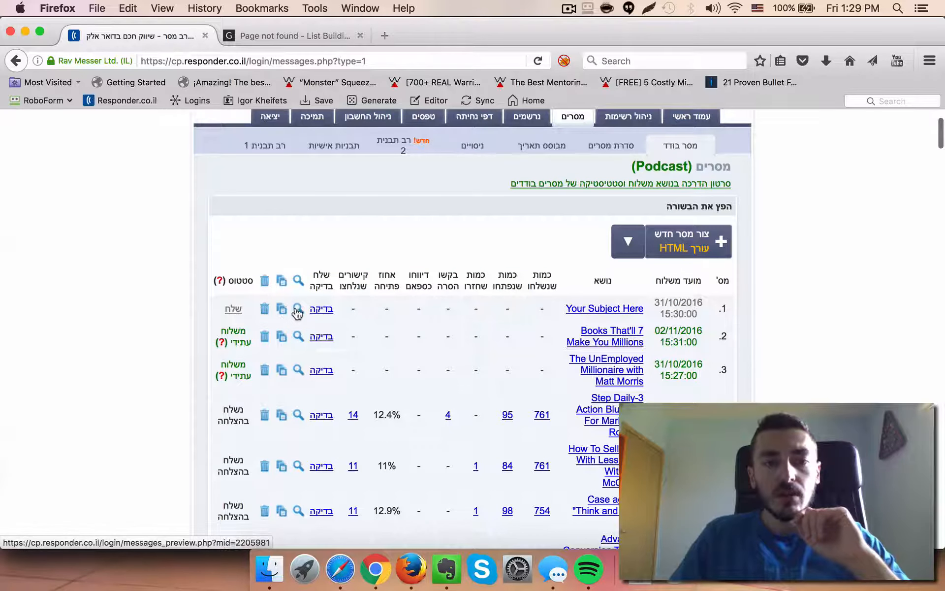
{"action": "left_click", "coordinate": [298, 308]}
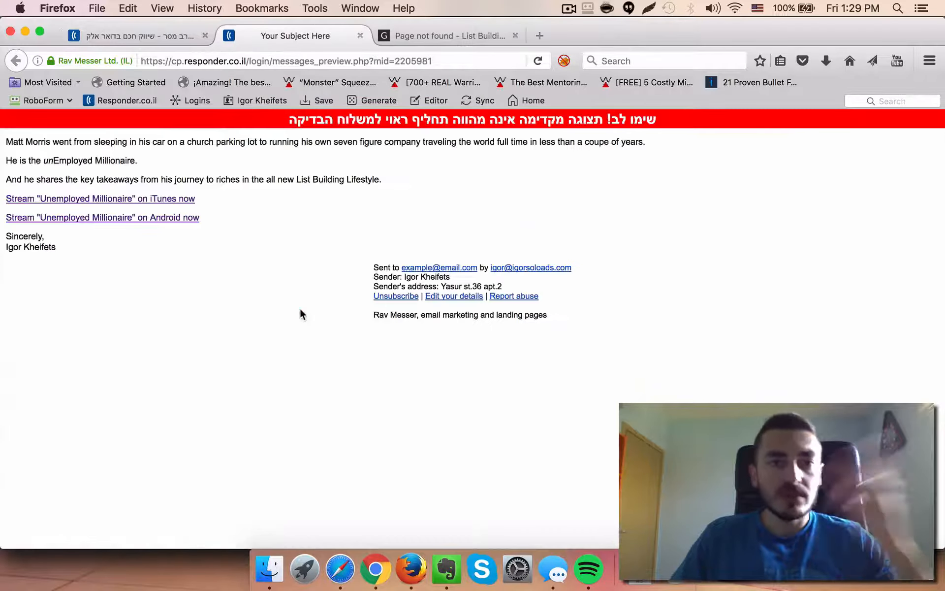
Try the iTunes streaming link in the preview and close the extra browser tabs
{"action": "left_click", "coordinate": [165, 200]}
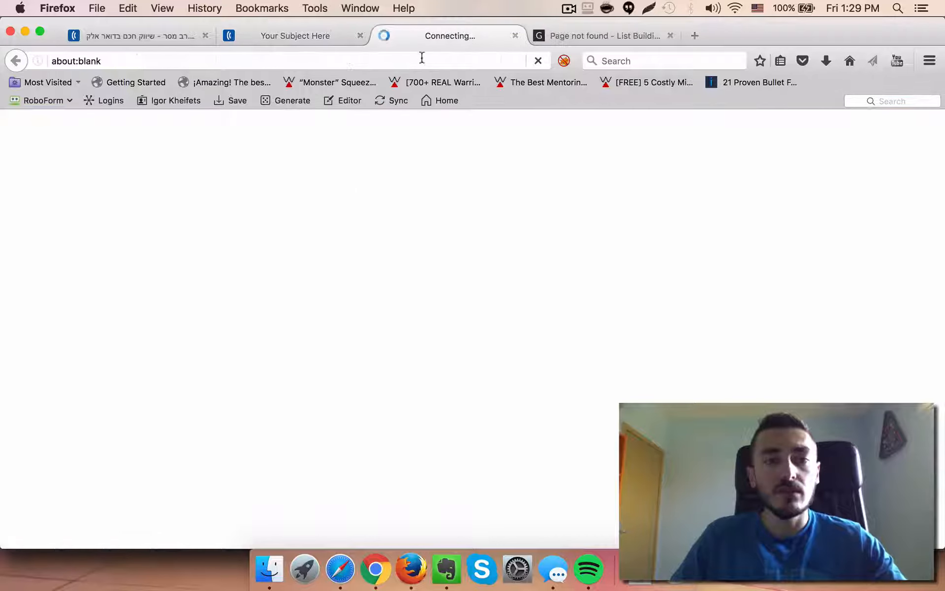
{"action": "left_click", "coordinate": [515, 37]}
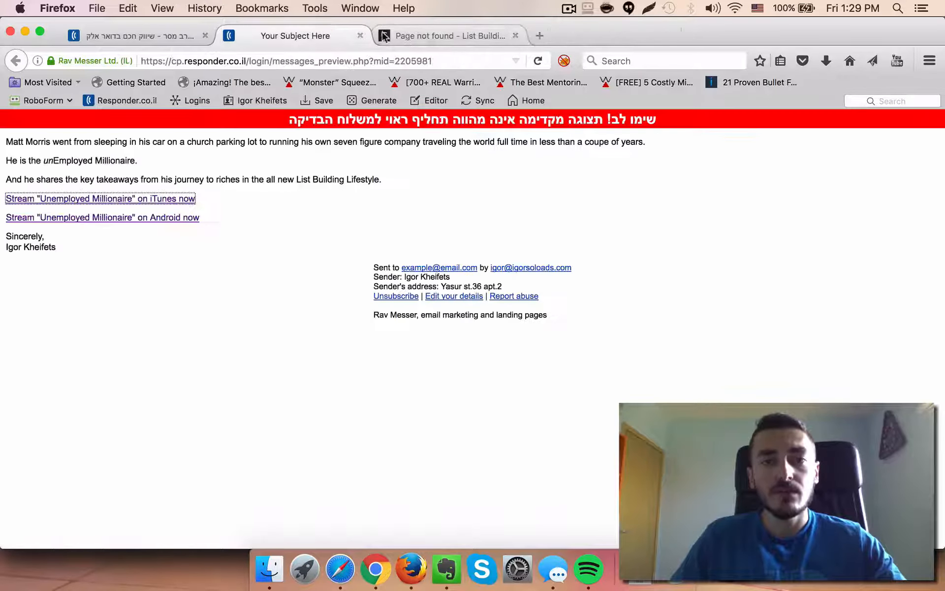
{"action": "left_click", "coordinate": [514, 36]}
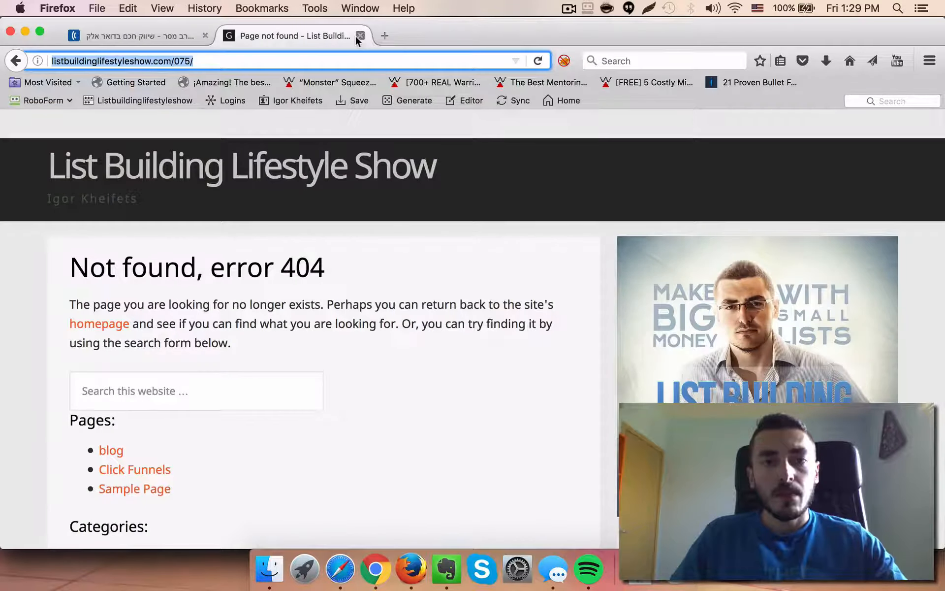
{"action": "left_click", "coordinate": [357, 36]}
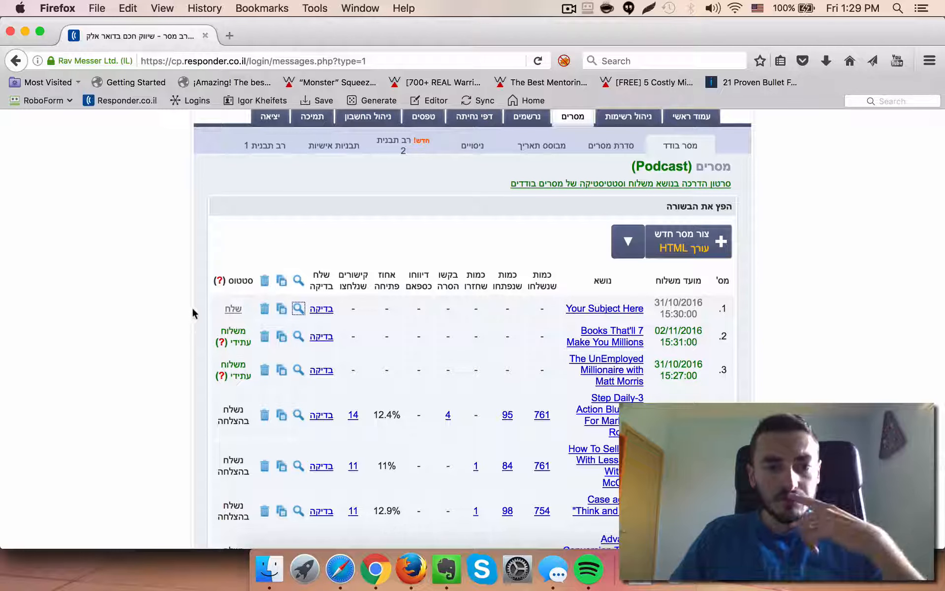
Visit the new message's test-send page, return to the list, and open the message for editing
{"action": "left_click", "coordinate": [322, 309]}
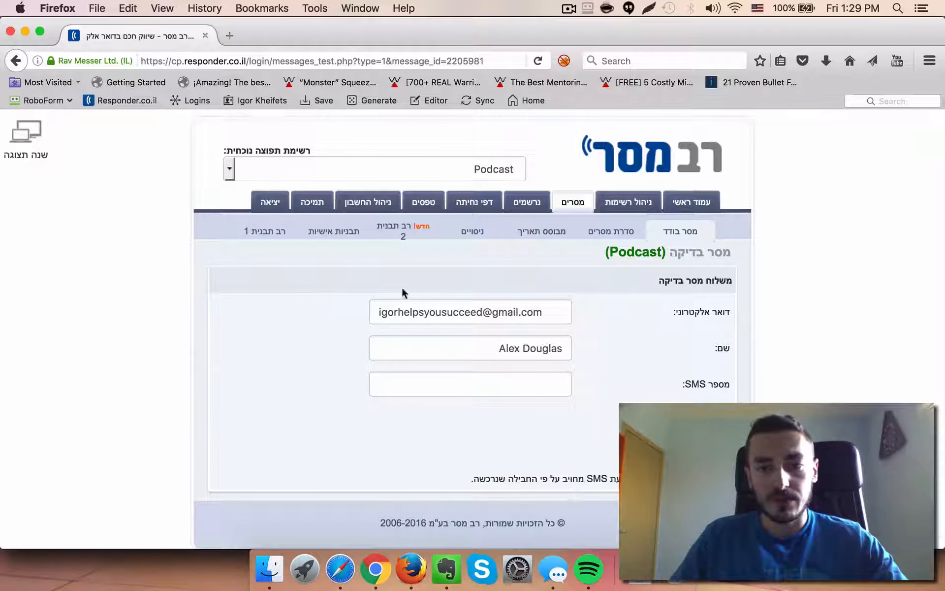
{"action": "left_click", "coordinate": [16, 61]}
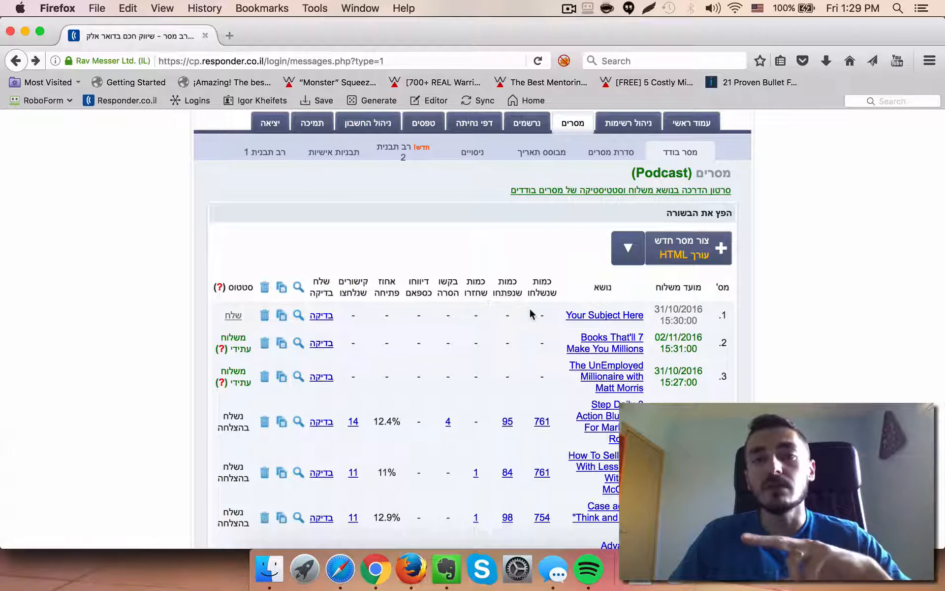
{"action": "left_click", "coordinate": [573, 316]}
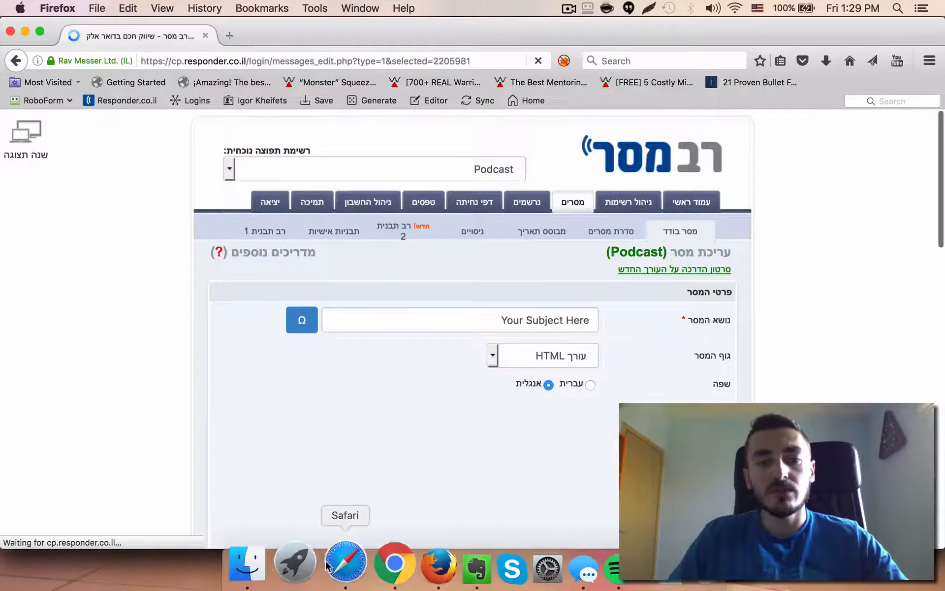
Launch TextWrangler and create a new blank text document
{"action": "left_click", "coordinate": [294, 564]}
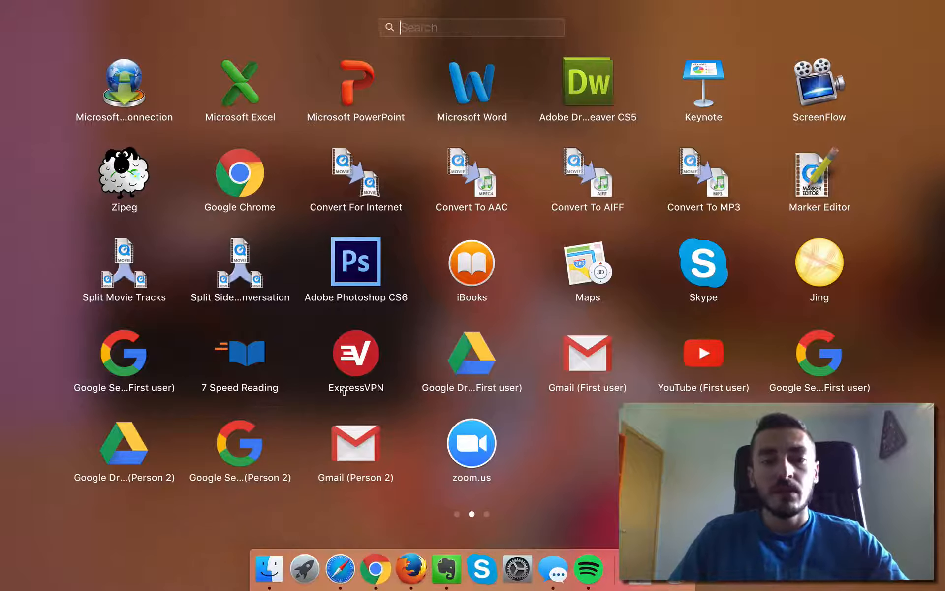
{"action": "type", "text": "text"}
{"action": "left_click", "coordinate": [535, 77]}
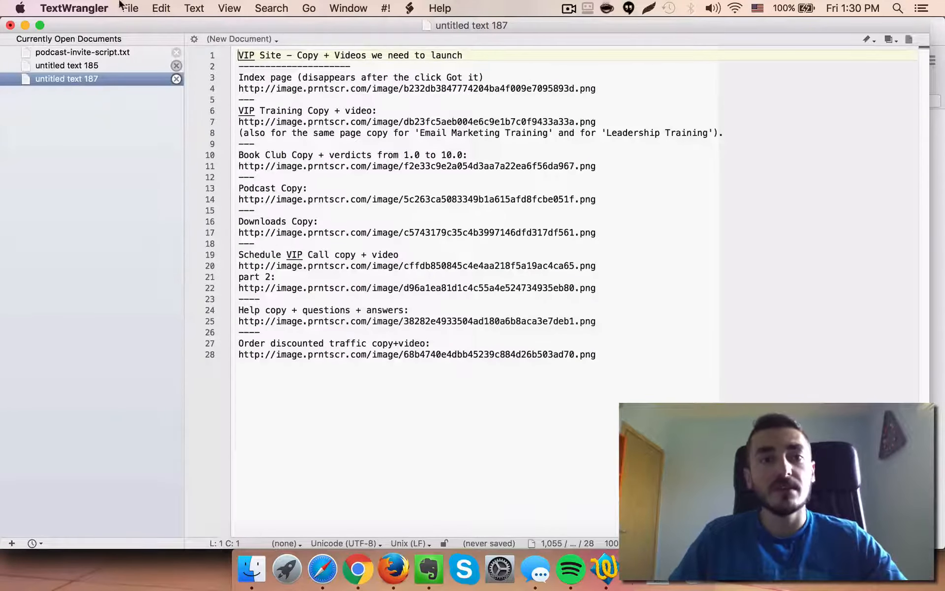
{"action": "left_click", "coordinate": [129, 8]}
{"action": "left_click", "coordinate": [143, 25]}
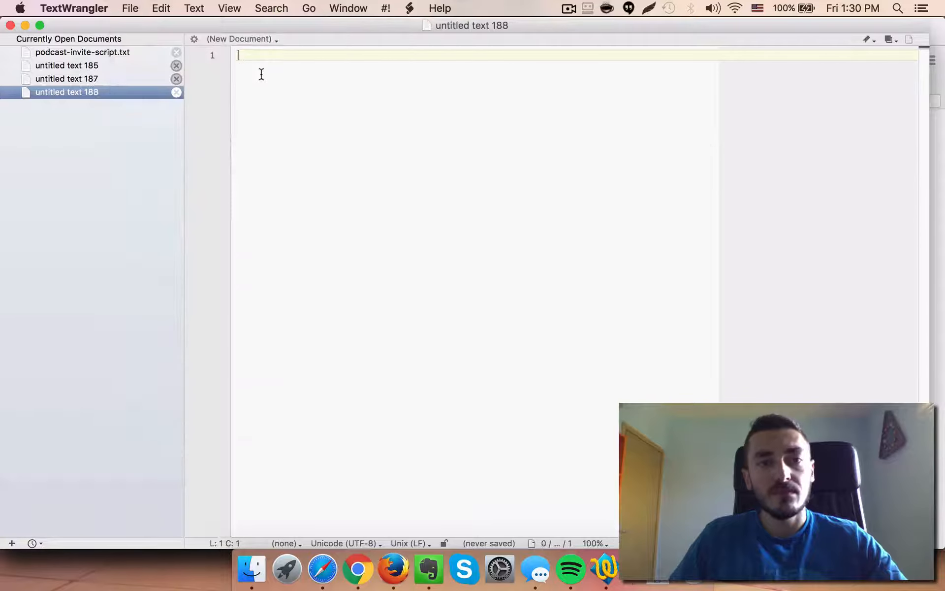
Copy the message subject into the document after a 'Subject:' label and add a 'Body:' label below it
{"action": "key", "text": "super+Tab"}
{"action": "scroll", "coordinate": [188, 295], "scroll_direction": "down", "scroll_amount": 3}
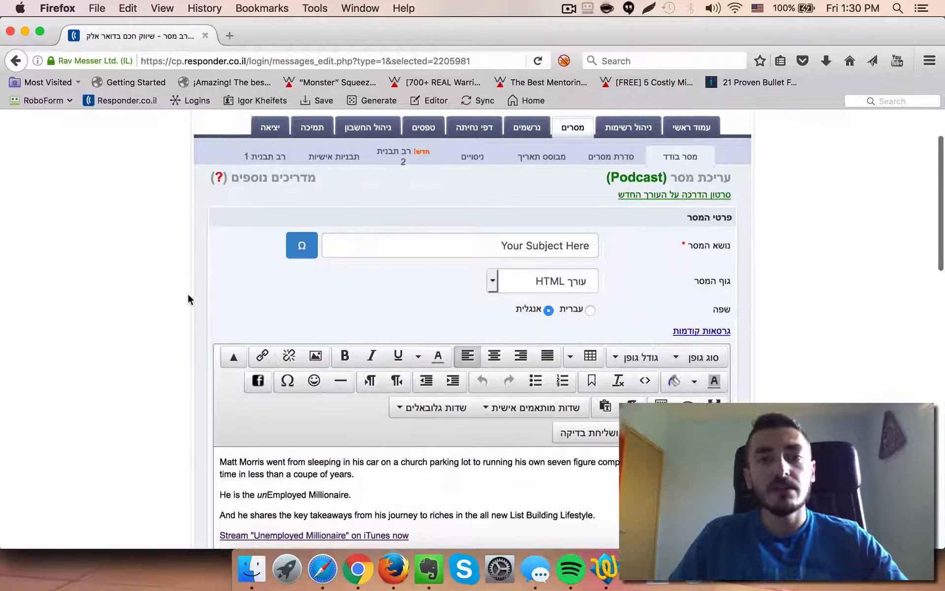
{"action": "triple_click", "coordinate": [409, 241]}
{"action": "key", "text": "super+c"}
{"action": "key", "text": "super+Tab"}
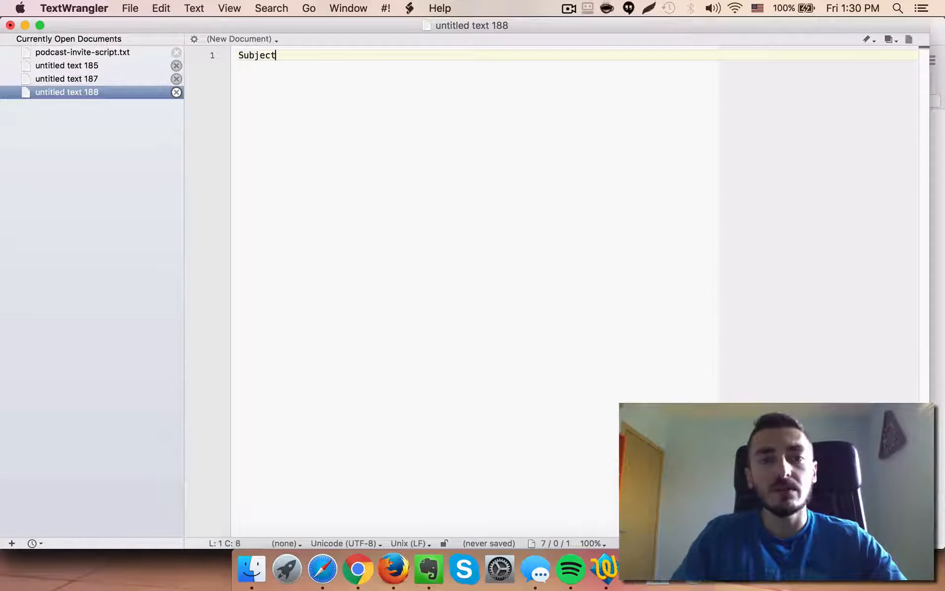
{"action": "key", "text": "super+v"}
{"action": "key", "text": "Return"}
{"action": "key", "text": "Return"}
{"action": "type", "text": "Body"}
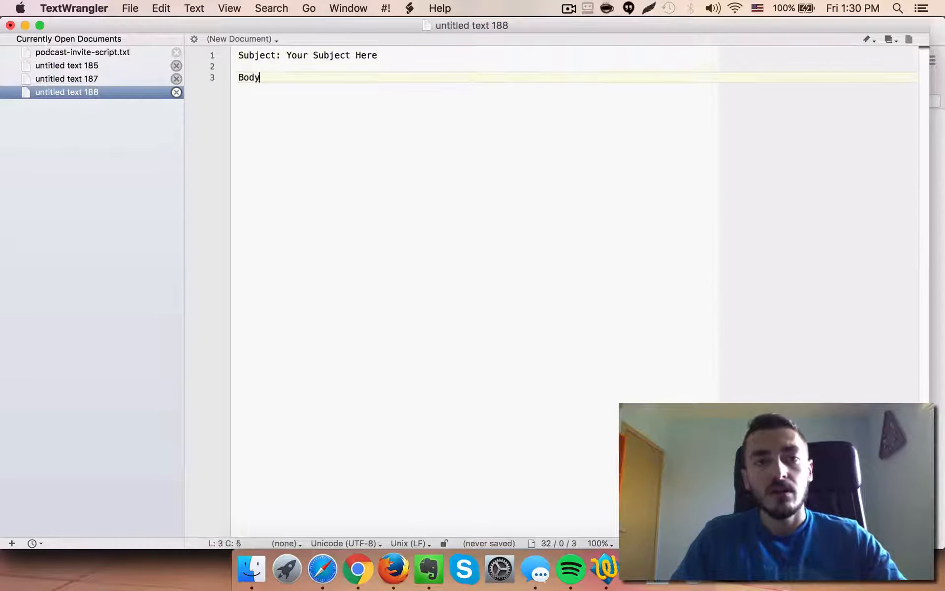
{"action": "type", "text": ":"}
{"action": "key", "text": "Return"}
{"action": "key", "text": "Return"}
{"action": "key", "text": "Return"}
Copy the entire message body from the editor and paste it under the 'Body:' label
{"action": "key", "text": "super+Tab"}
{"action": "scroll", "coordinate": [112, 266], "scroll_direction": "down", "scroll_amount": 9}
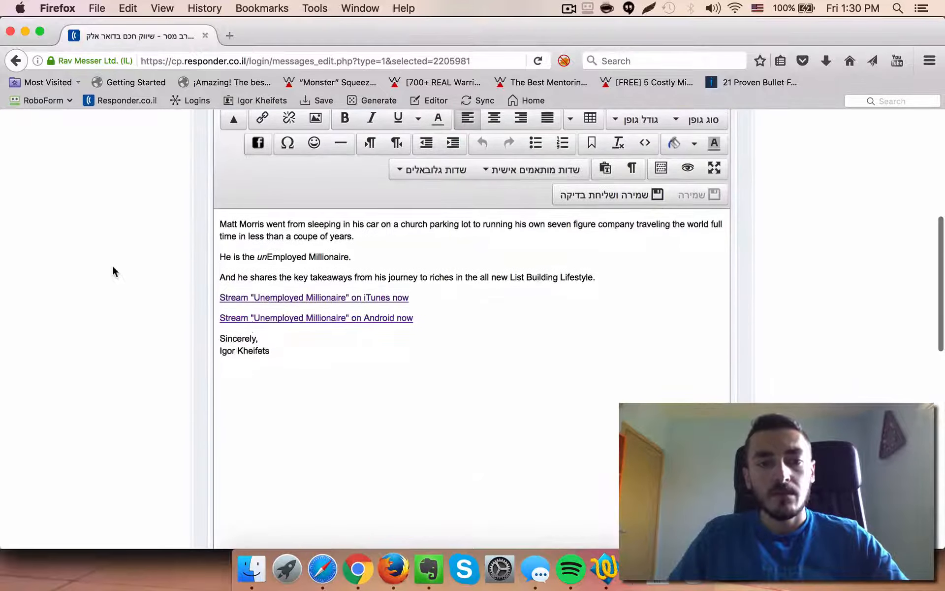
{"action": "left_click_drag", "start_coordinate": [269, 345], "coordinate": [205, 211]}
{"action": "key", "text": "super+Tab"}
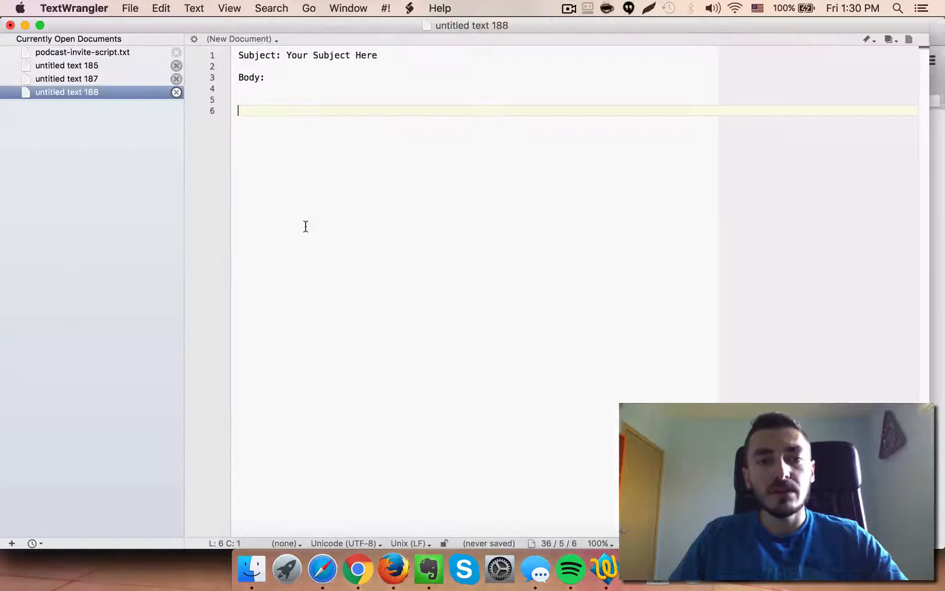
{"action": "key", "text": "super+v"}
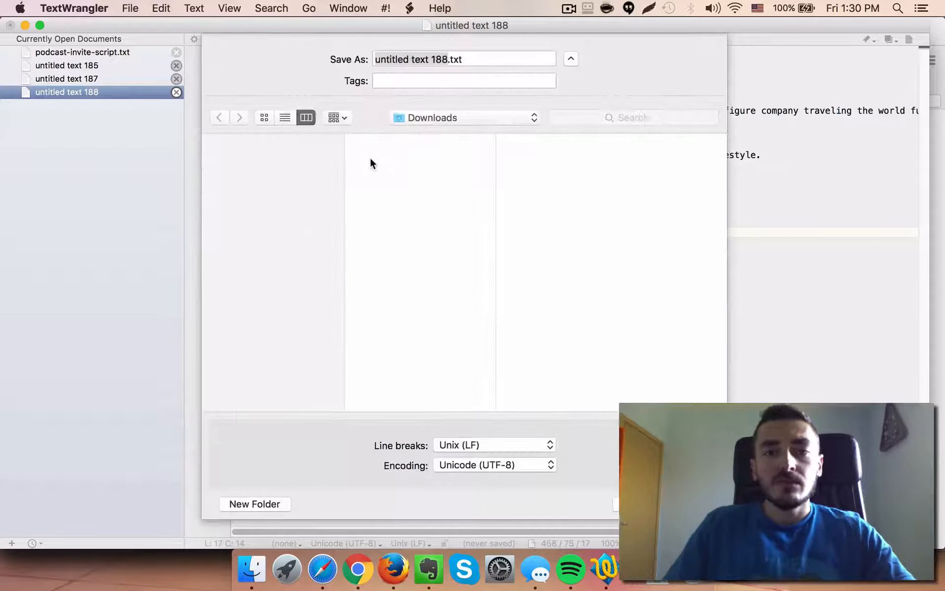
Save the document as 'IKS075 email copy.txt' in the Downloads folder
{"action": "key", "text": "BackSpace"}
{"action": "type", "text": "IKS"}
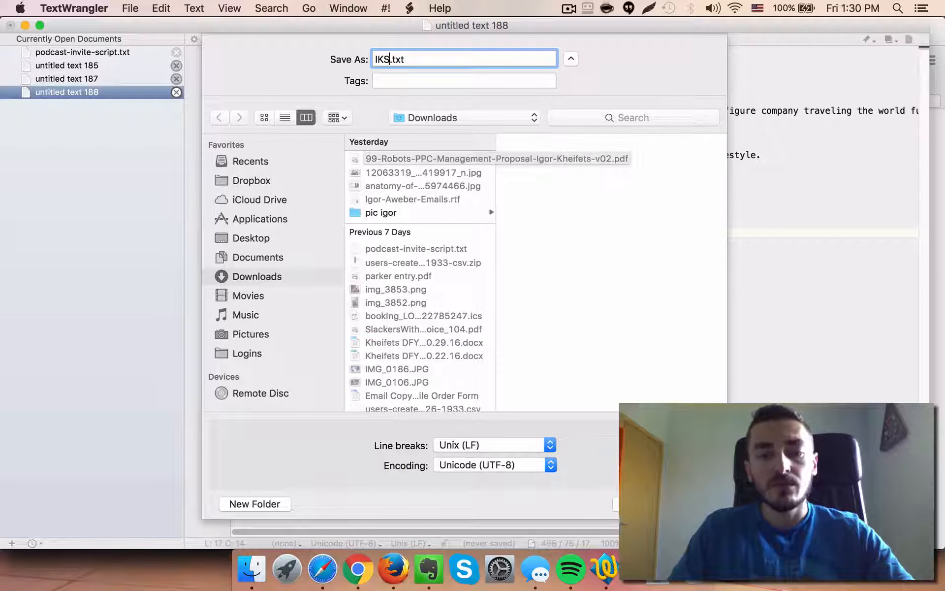
{"action": "type", "text": "0745"}
{"action": "key", "text": "BackSpace"}
{"action": "key", "text": "BackSpace"}
{"action": "type", "text": "5 "}
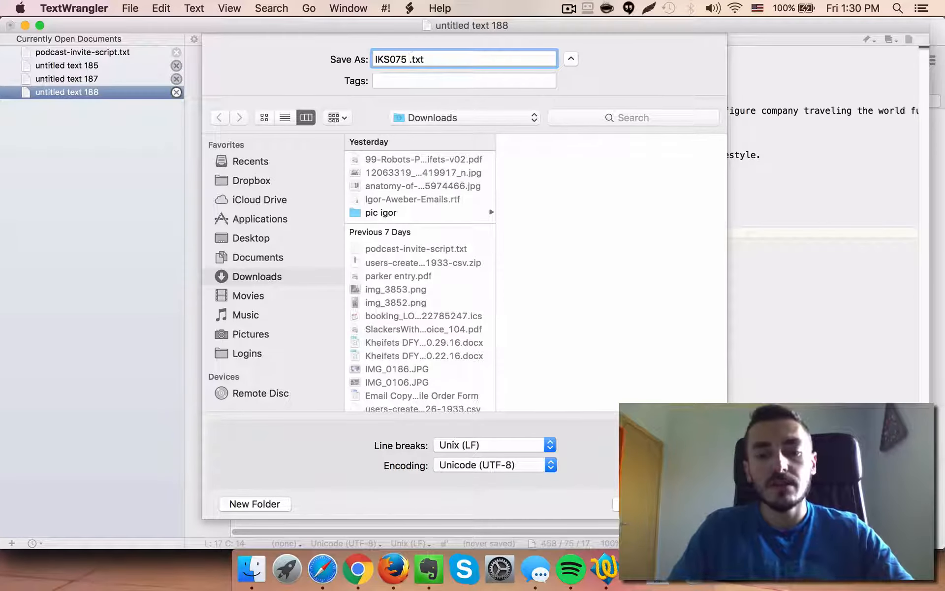
{"action": "type", "text": "email copy"}
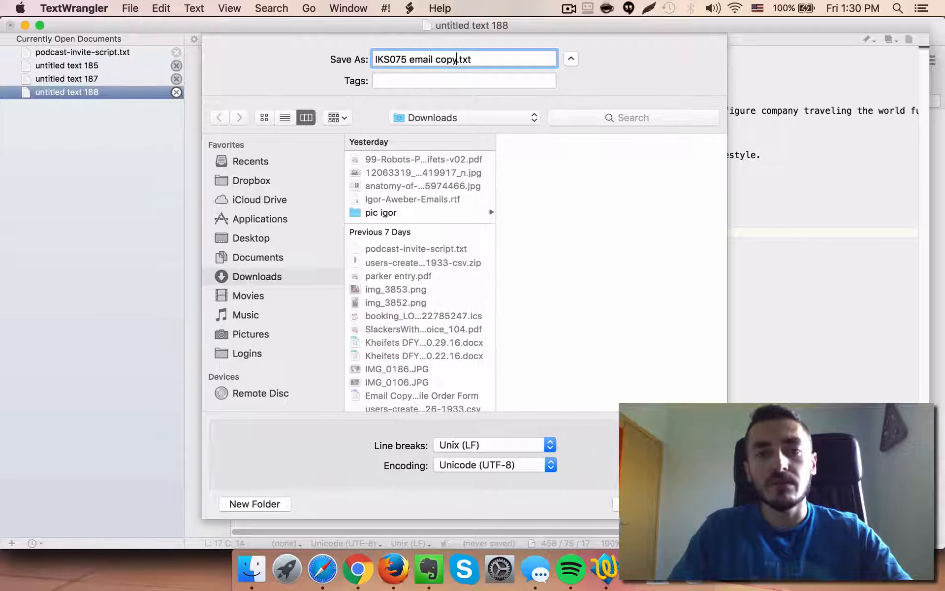
{"action": "left_click", "coordinate": [263, 239]}
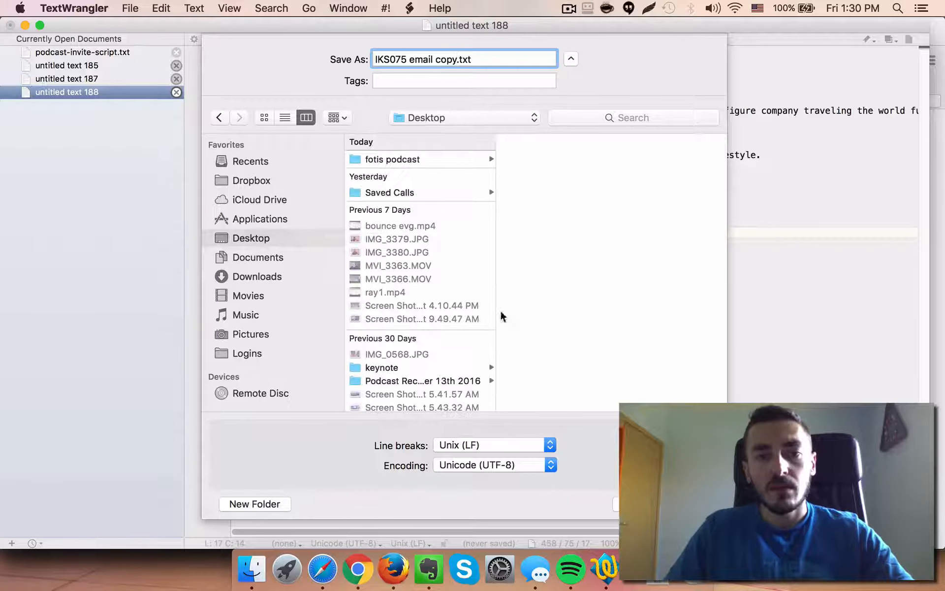
{"action": "left_click", "coordinate": [253, 276]}
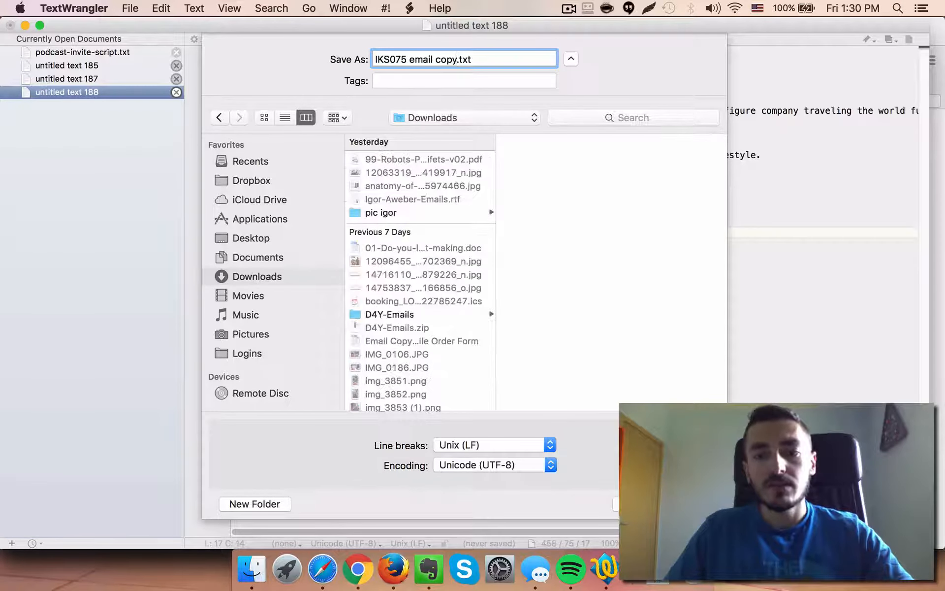
{"action": "key", "text": "Return"}
{"action": "left_click", "coordinate": [368, 178]}
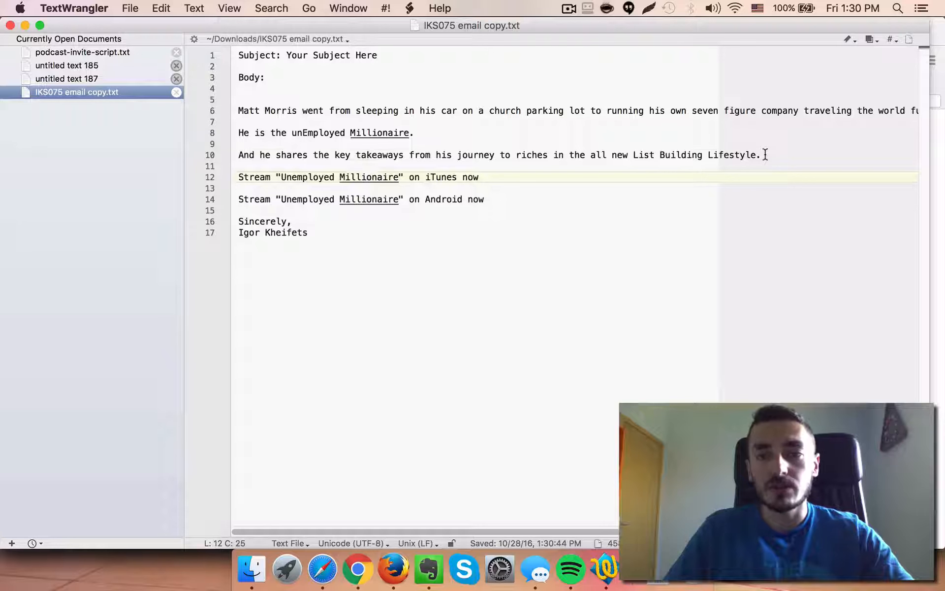
Copy the three body paragraphs about Matt Morris into a new blank text document
{"action": "left_click_drag", "start_coordinate": [767, 155], "coordinate": [228, 113]}
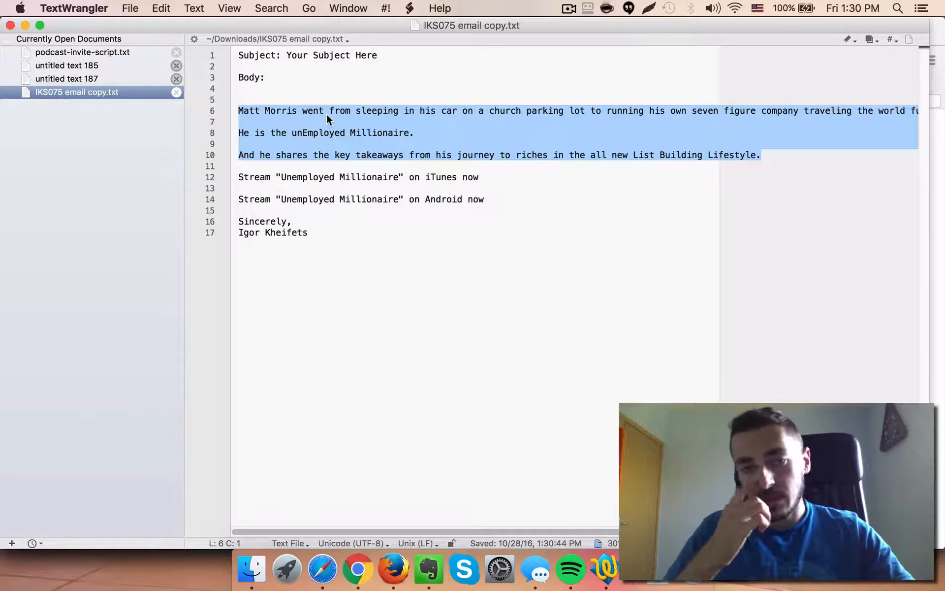
{"action": "left_click", "coordinate": [138, 7]}
{"action": "left_click", "coordinate": [139, 26]}
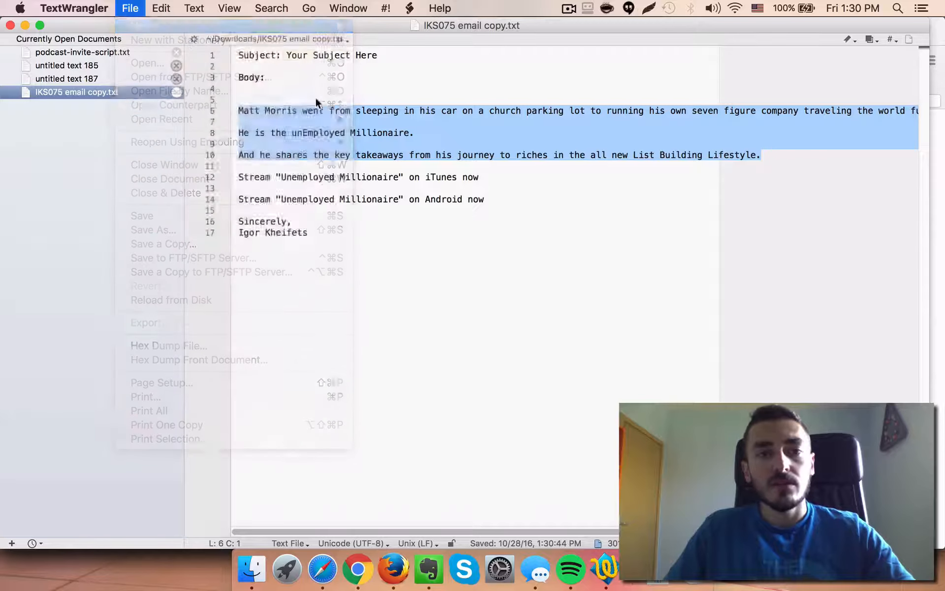
{"action": "key", "text": "super+v"}
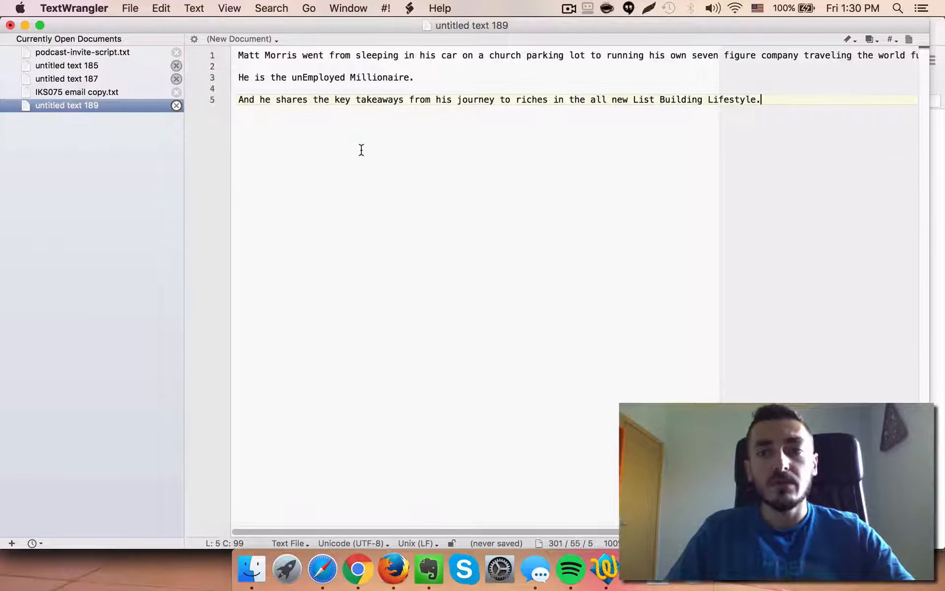
Save the new document as 'IKS075 description.txt' in the Downloads folder
{"action": "key", "text": "super+s"}
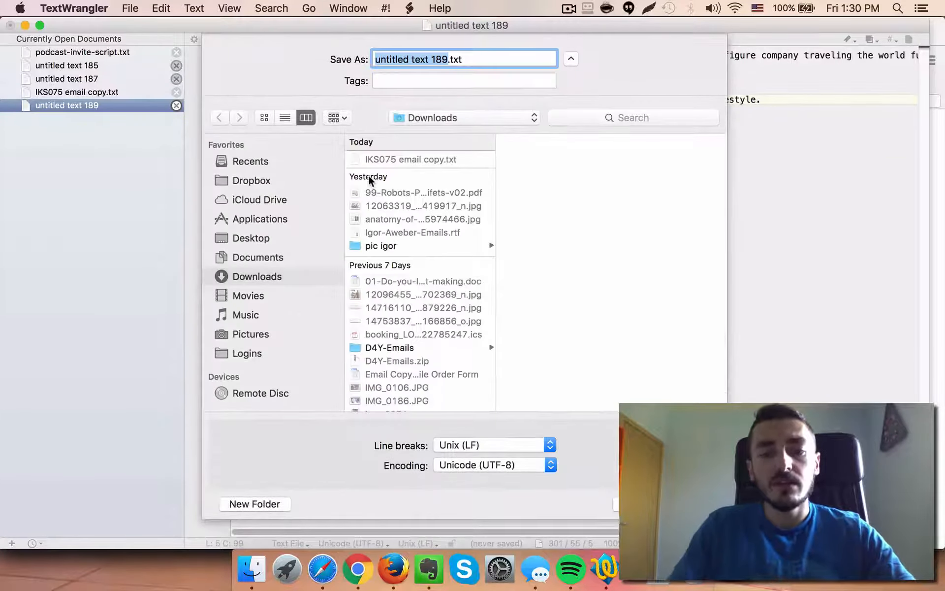
{"action": "type", "text": "IKS075"}
{"action": "type", "text": " description"}
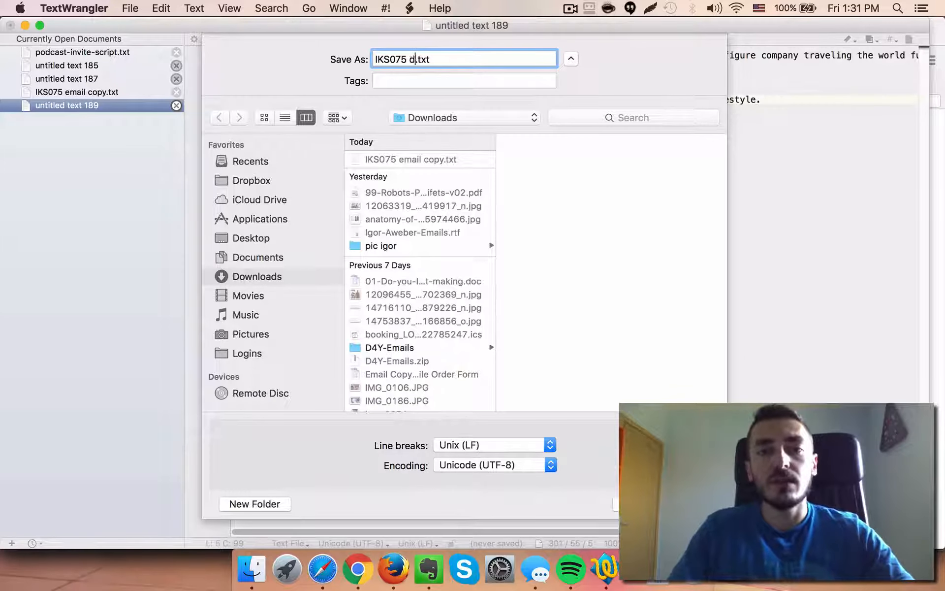
{"action": "key", "text": "Return"}
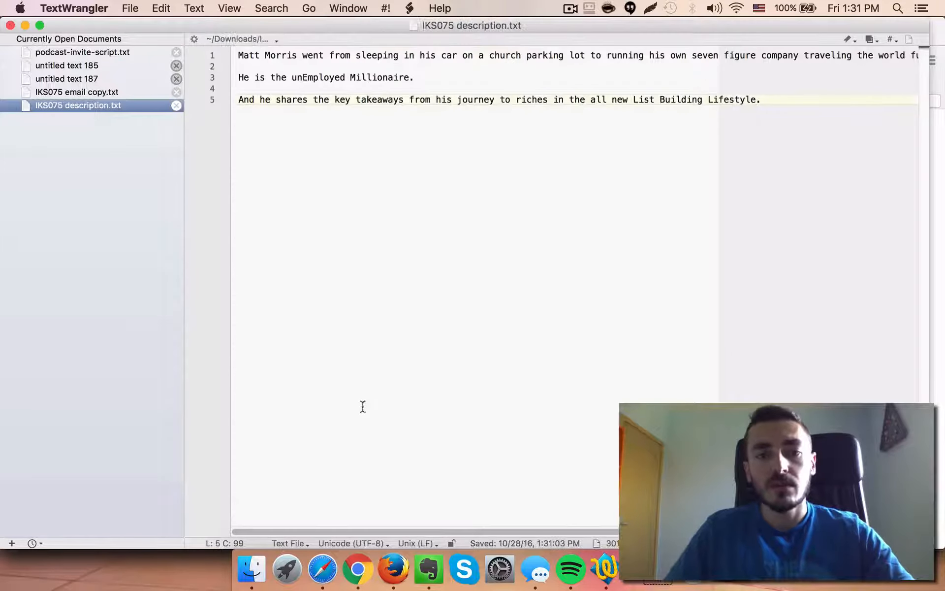
Switch to the browser and open the show's Google Drive folder in a new tab
{"action": "left_click", "coordinate": [362, 539]}
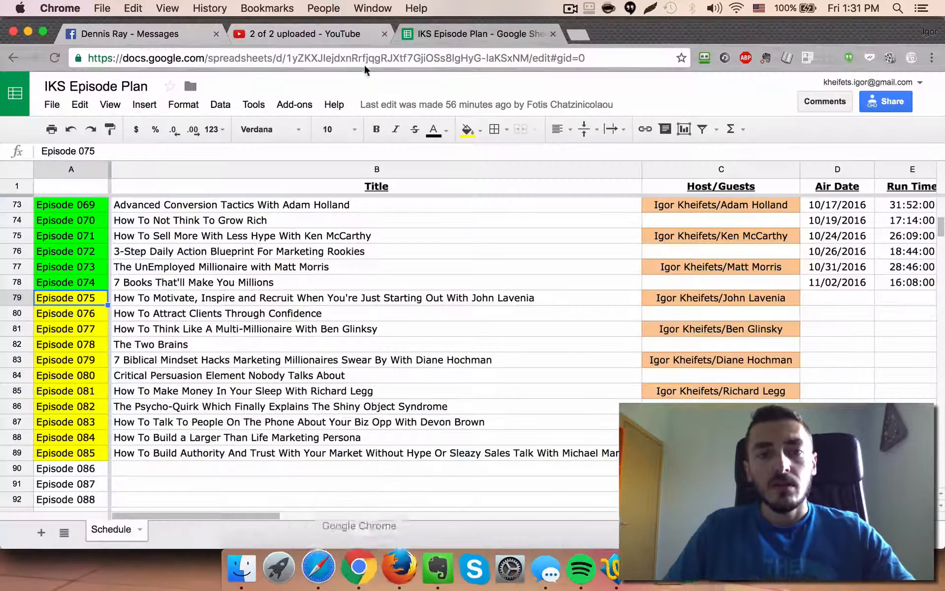
{"action": "left_click", "coordinate": [579, 34]}
{"action": "type", "text": "google drive"}
{"action": "key", "text": "Down"}
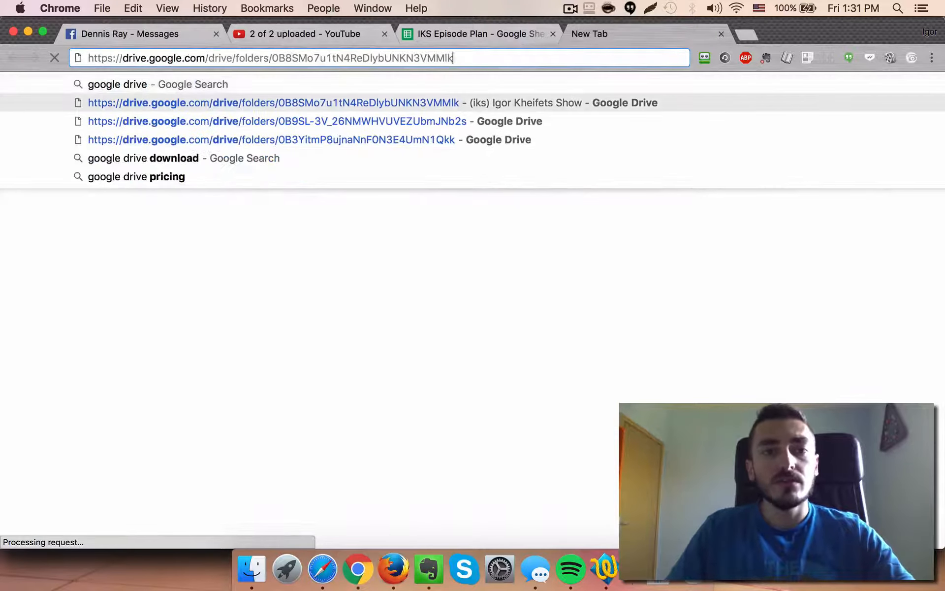
{"action": "key", "text": "Return"}
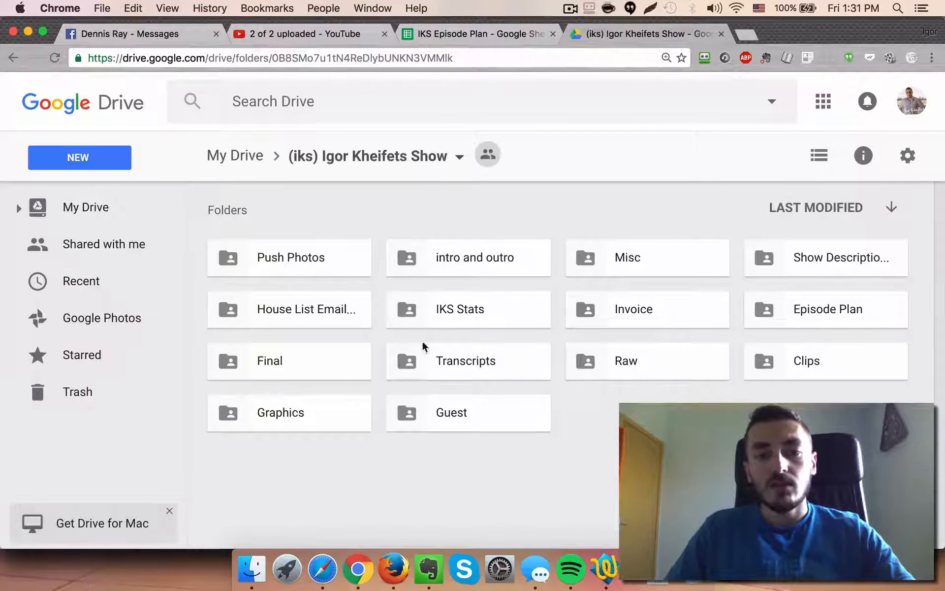
Open the House List Email Copy folder in Google Drive
{"action": "left_click", "coordinate": [799, 269]}
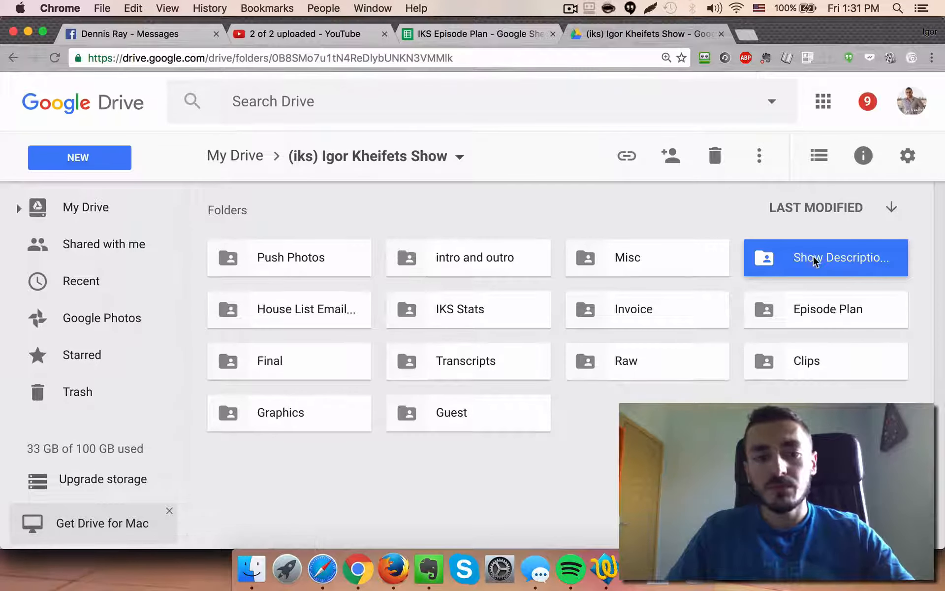
{"action": "left_click", "coordinate": [362, 314]}
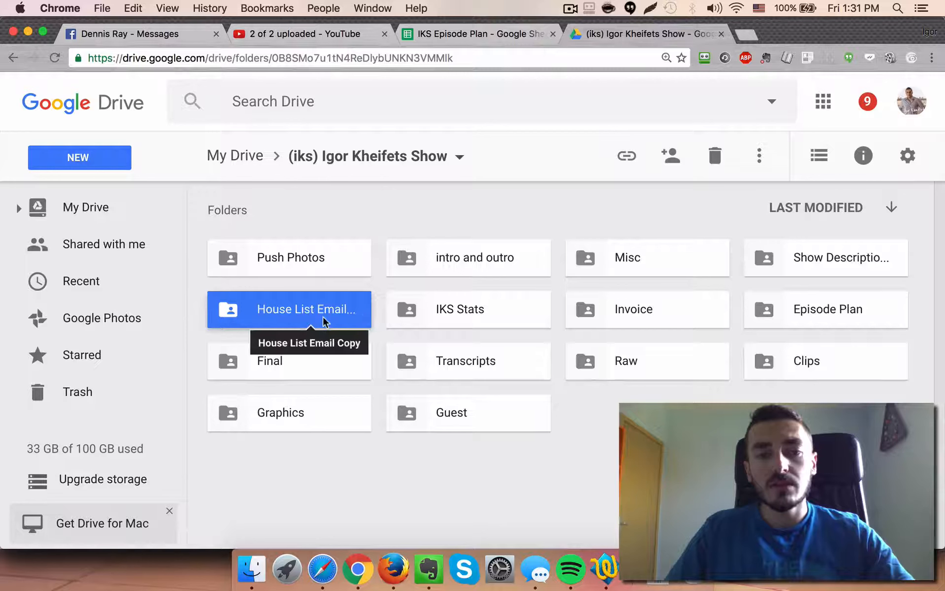
{"action": "double_click", "coordinate": [300, 315]}
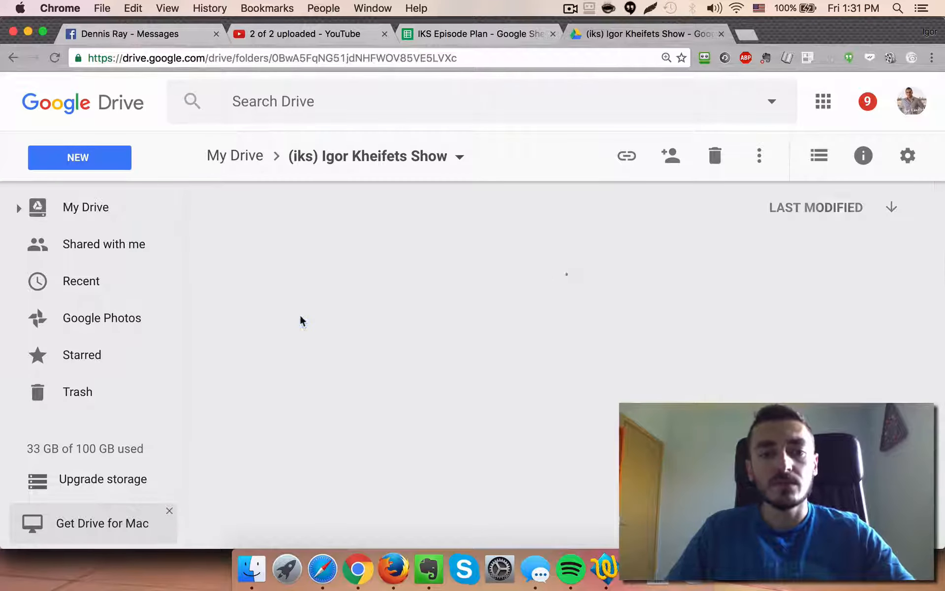
{"action": "left_click", "coordinate": [117, 161]}
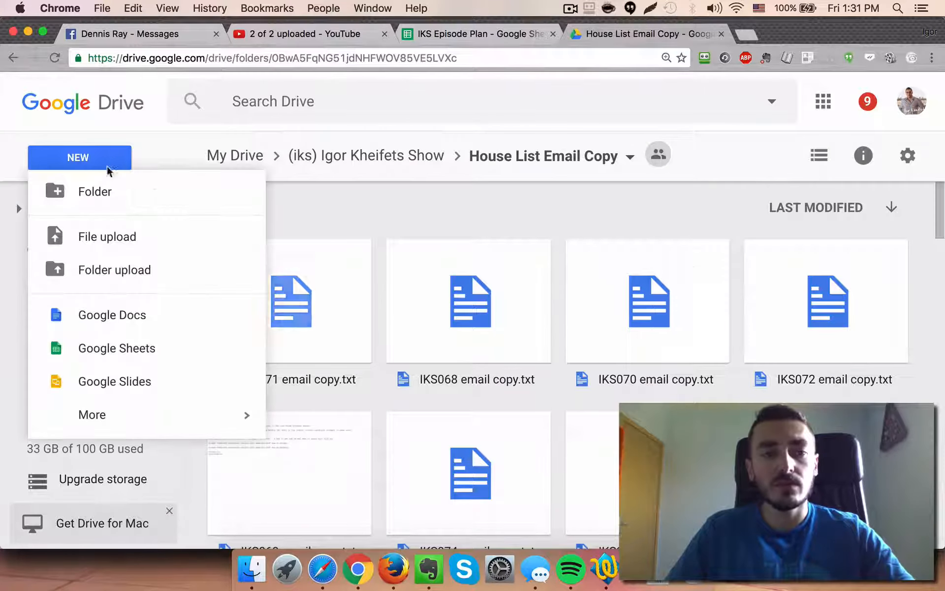
{"action": "left_click", "coordinate": [258, 237]}
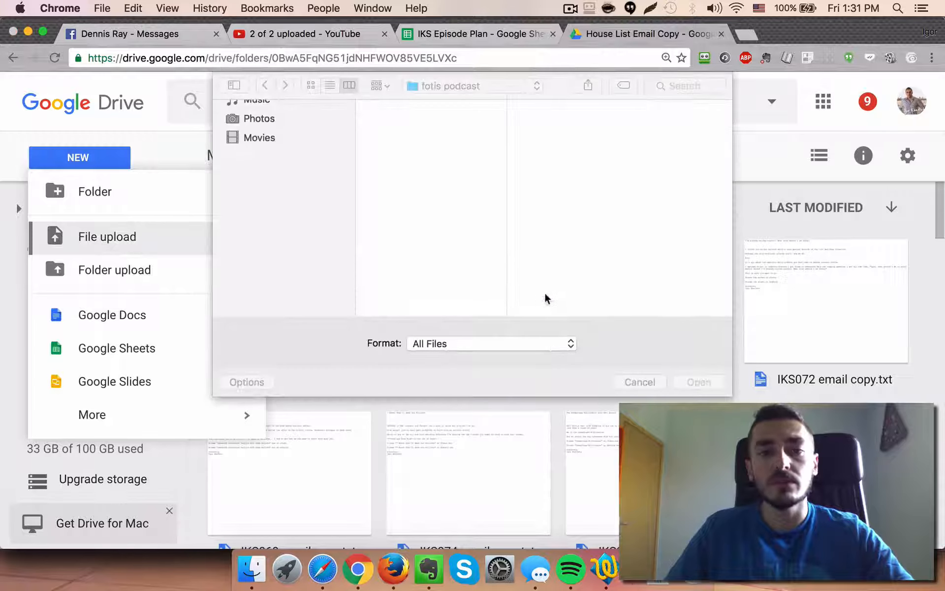
{"action": "key", "text": "Escape"}
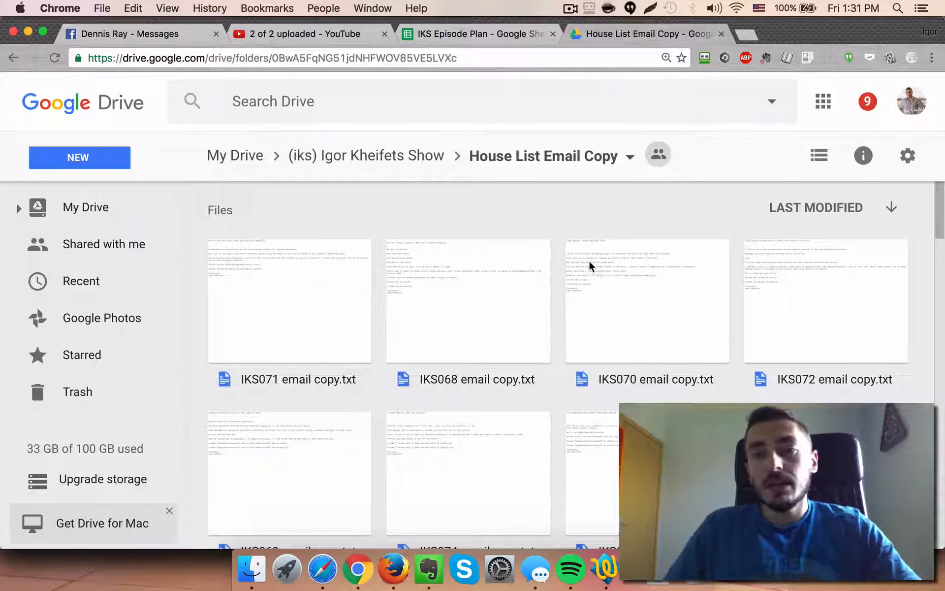
{"action": "left_click", "coordinate": [721, 35]}
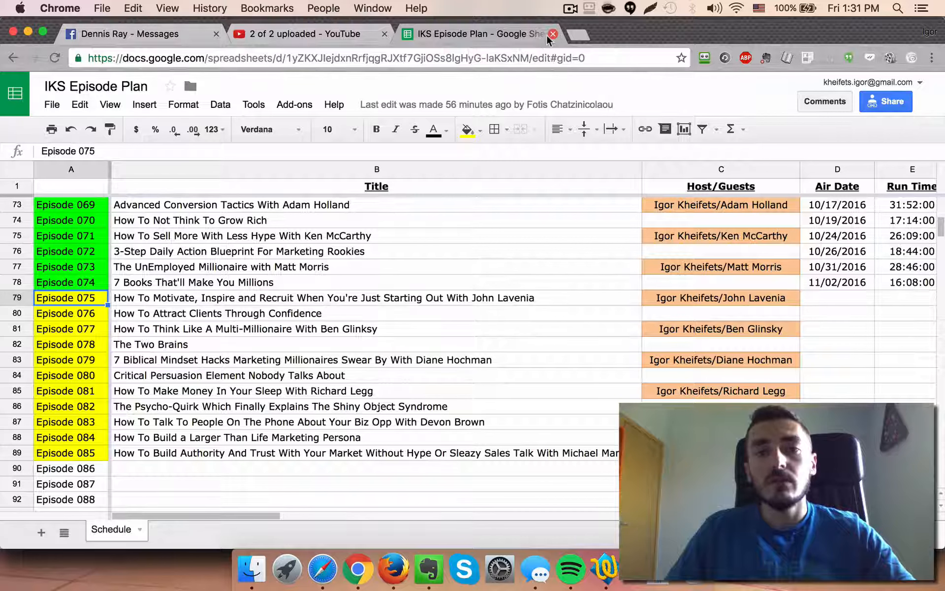
Quit TextWrangler
{"action": "right_click", "coordinate": [610, 560]}
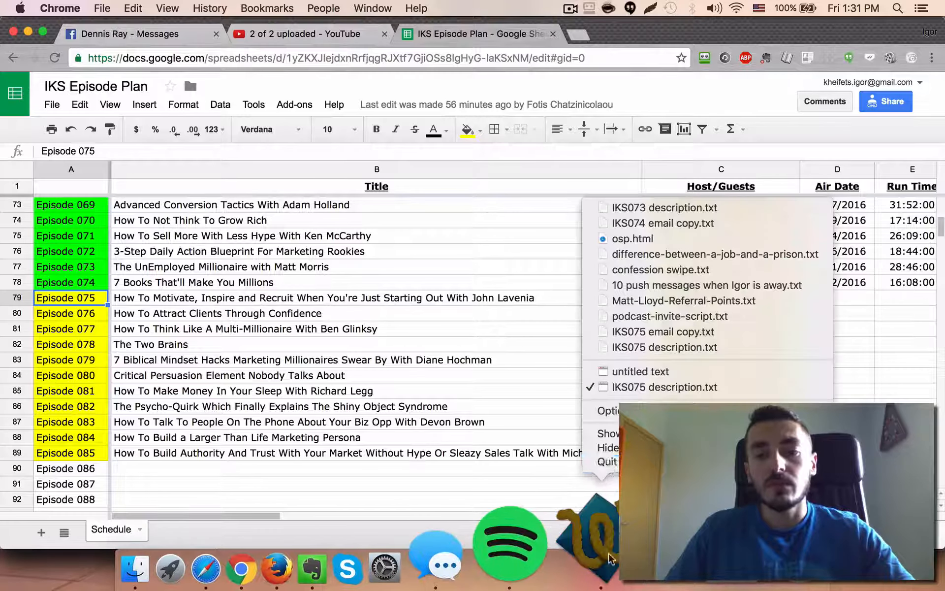
{"action": "left_click", "coordinate": [608, 462]}
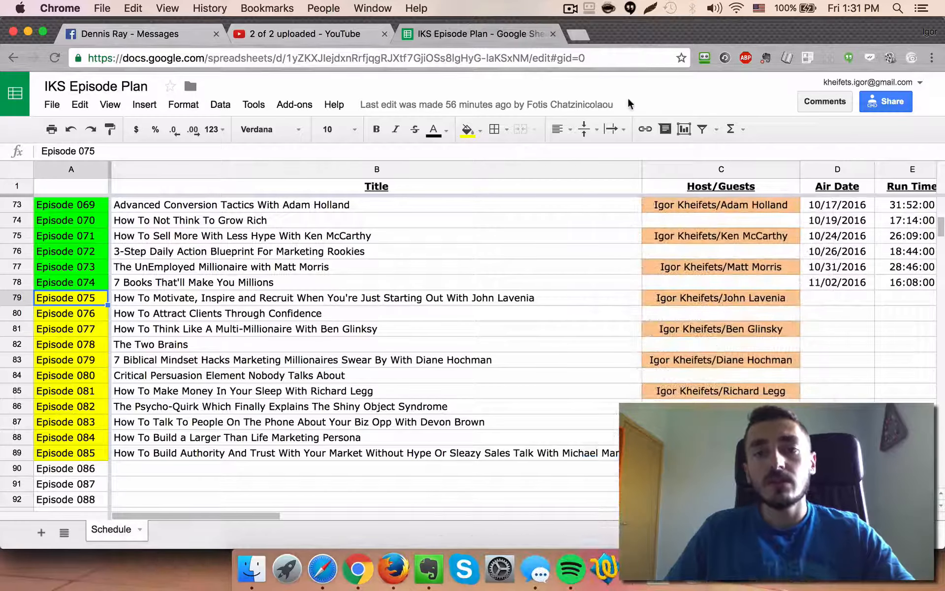